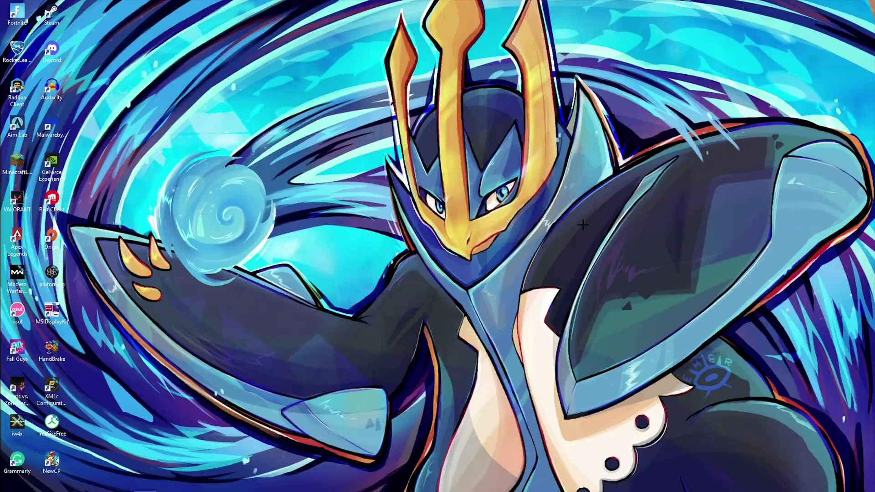
- Launch Settings from Start search and go to System > Notifications & actions
key(super)
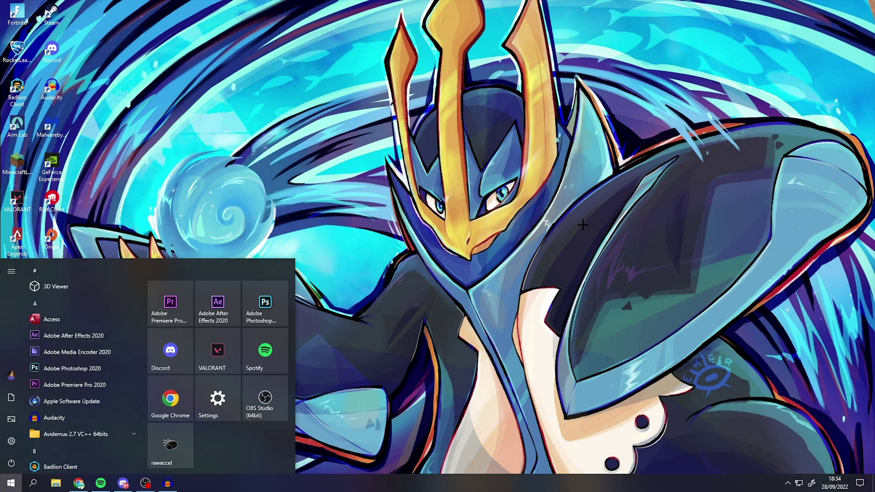
text(settings)
key(Return)
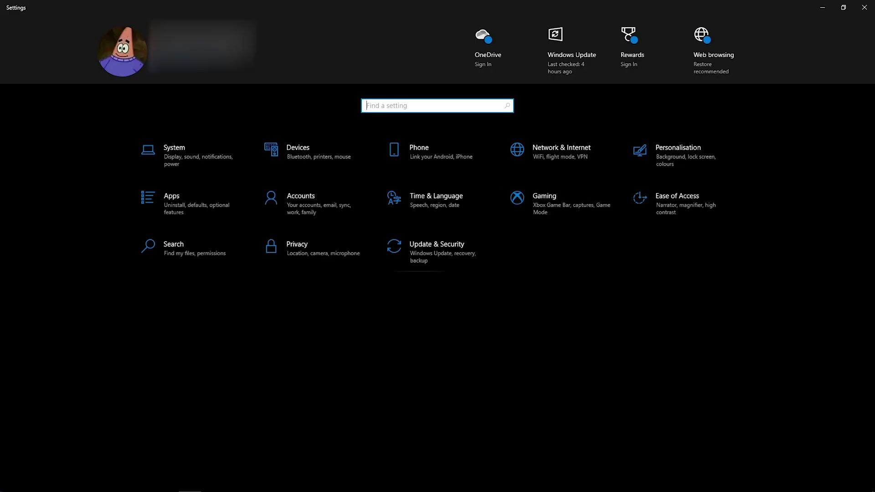
click(174, 157)
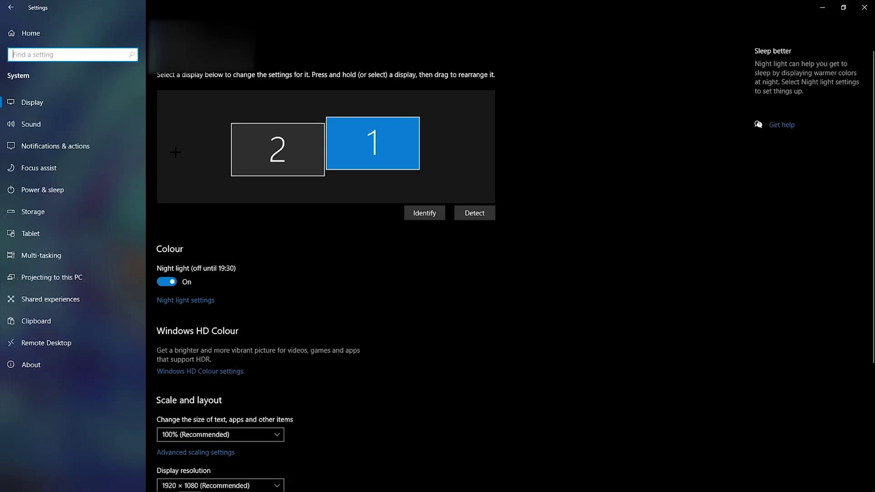
click(68, 143)
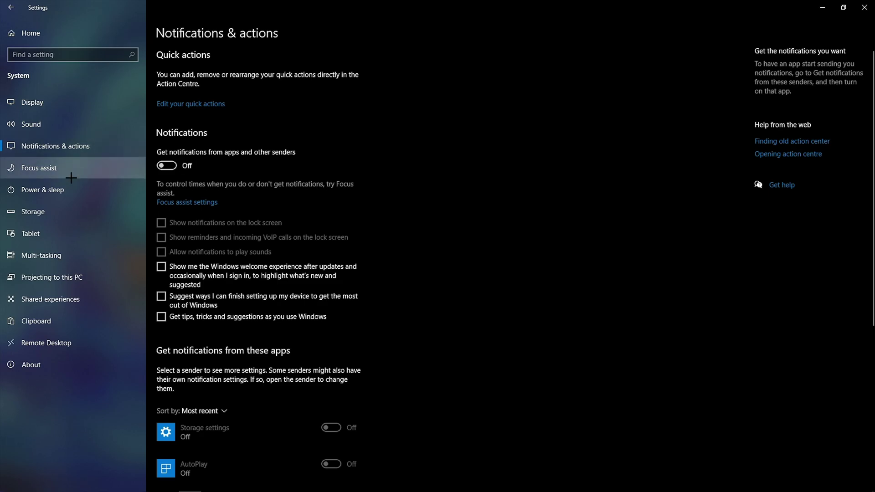
- From Power & sleep, check the High performance plan in Power Options, then close it
click(64, 189)
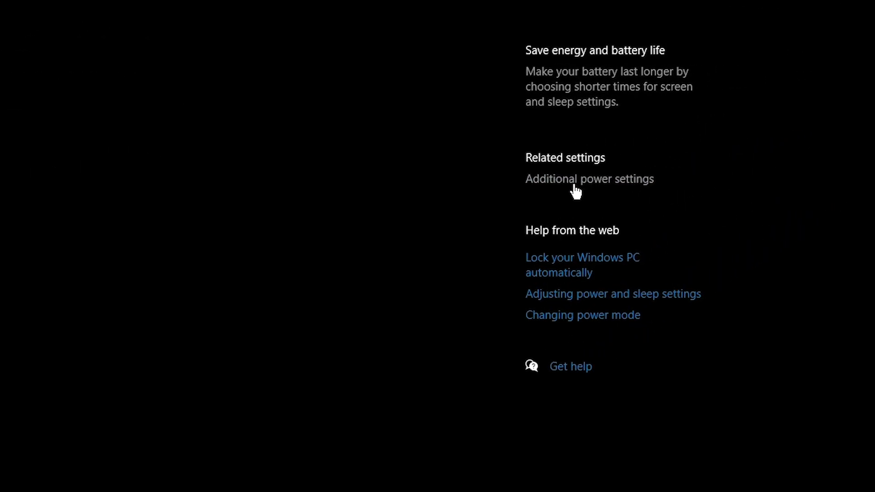
click(574, 186)
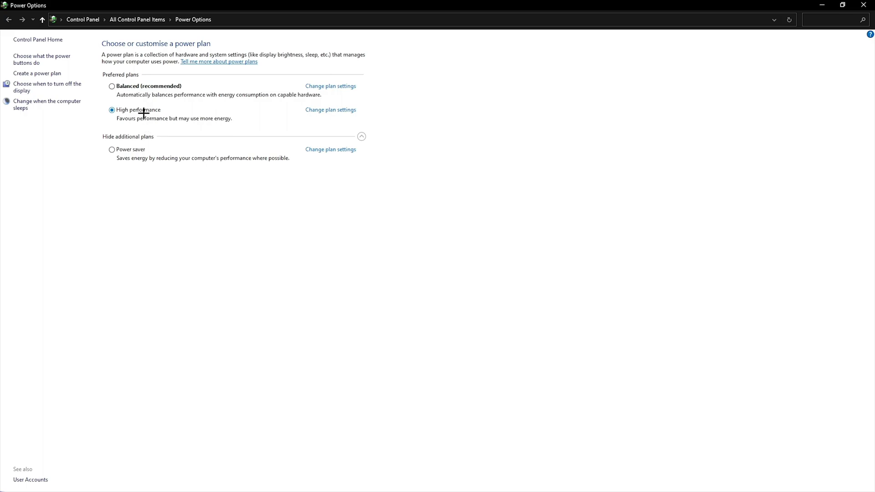
click(863, 5)
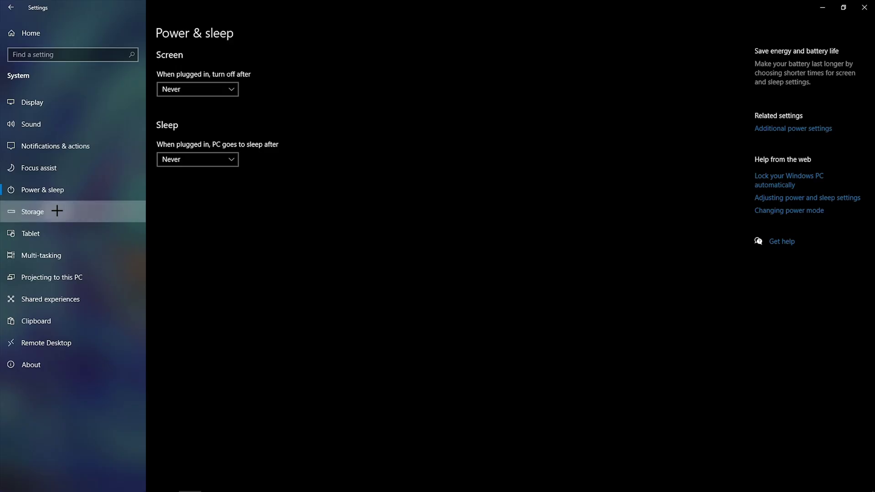
- In drive C's Temporary files, untick Thumbnails and tick Recycle Bin for removal
click(58, 211)
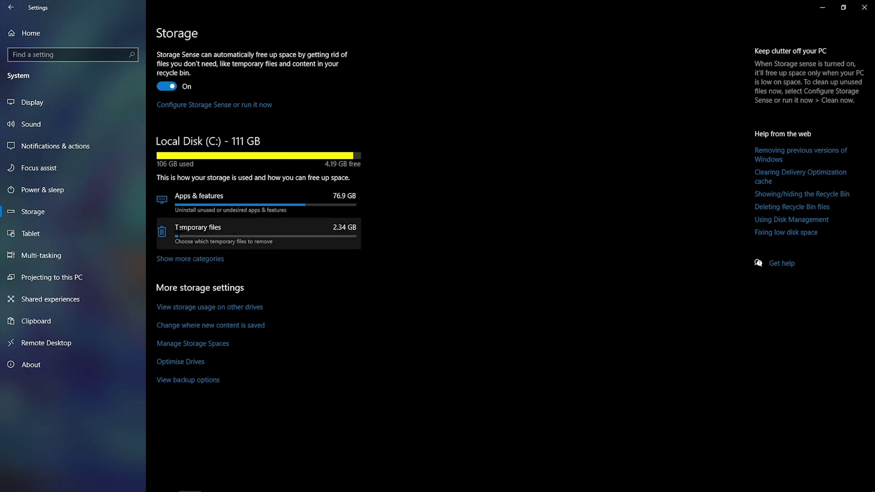
click(179, 228)
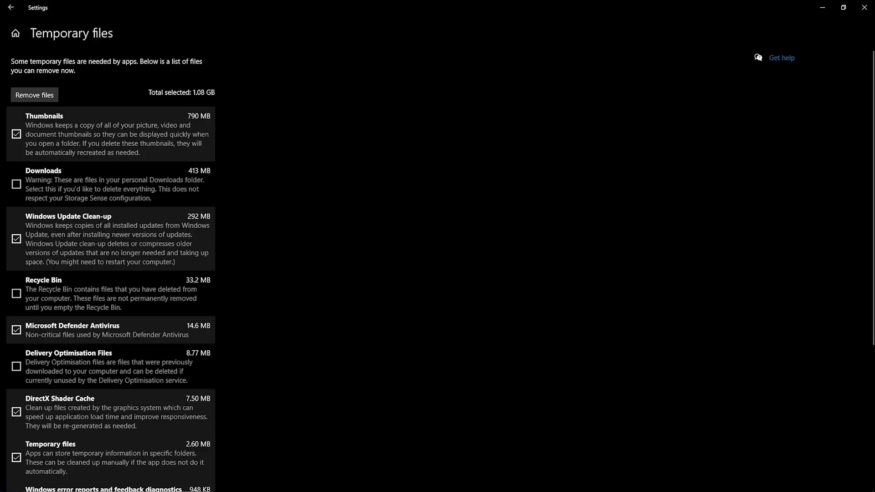
click(111, 134)
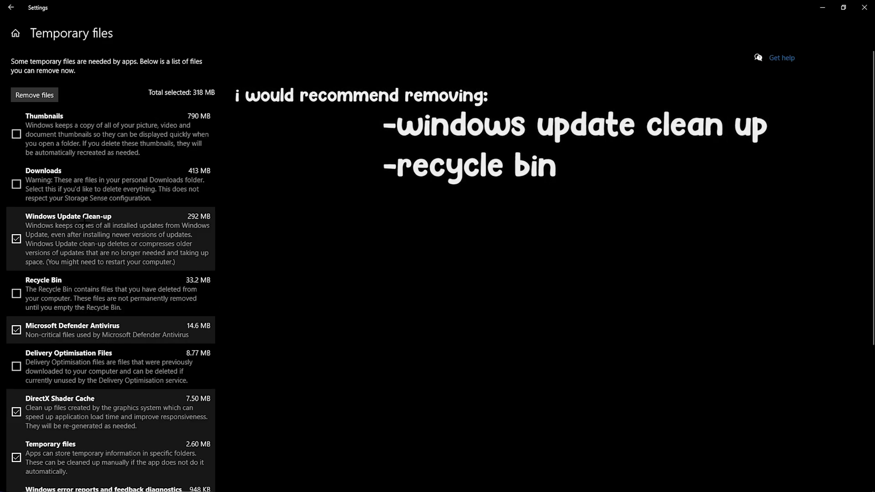
click(130, 294)
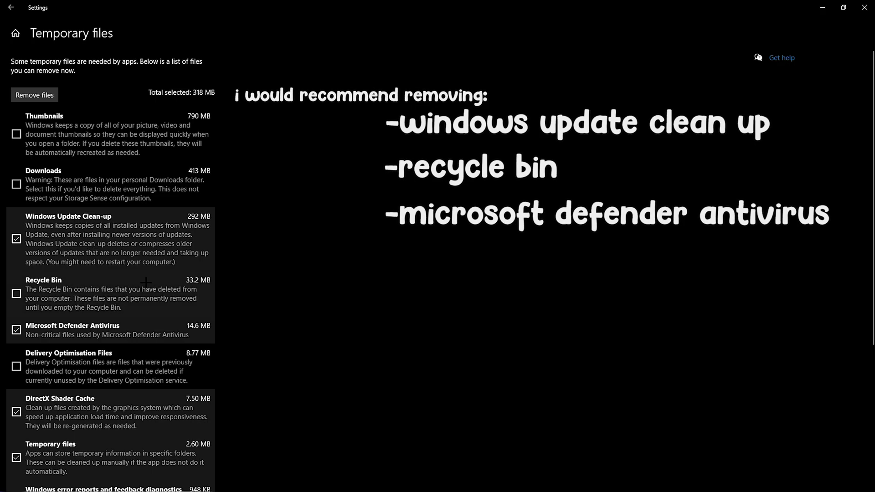
scroll(129, 292, down, 2)
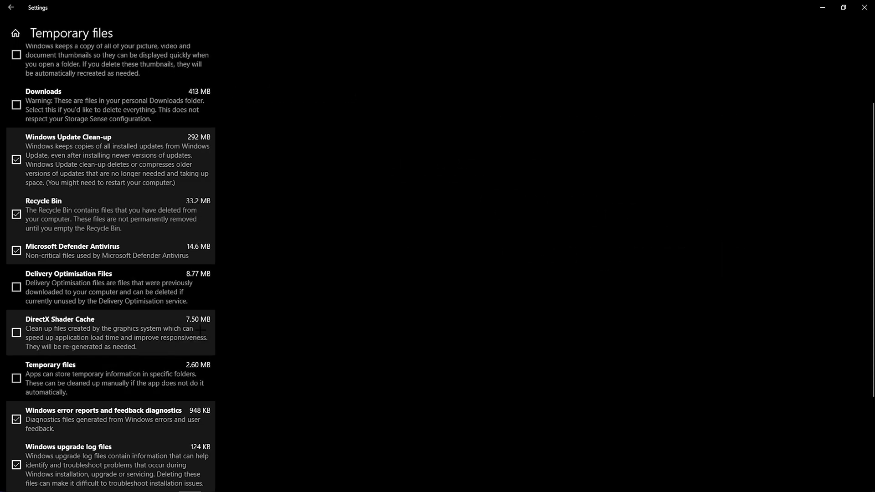
- Return to the Settings home page and open Apps > Startup
click(10, 7)
click(11, 8)
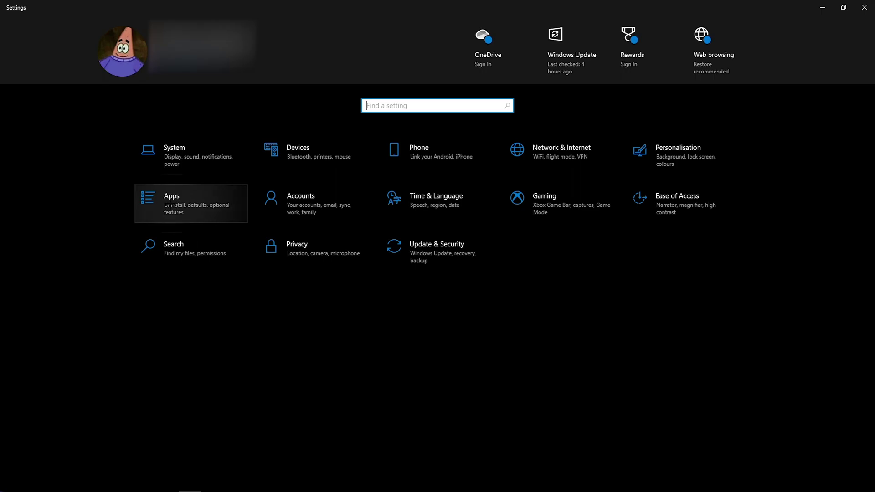
click(170, 205)
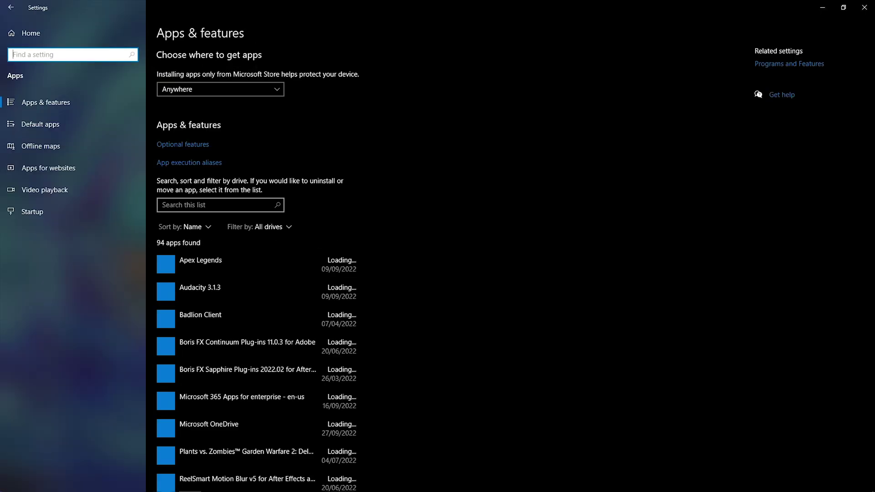
click(39, 212)
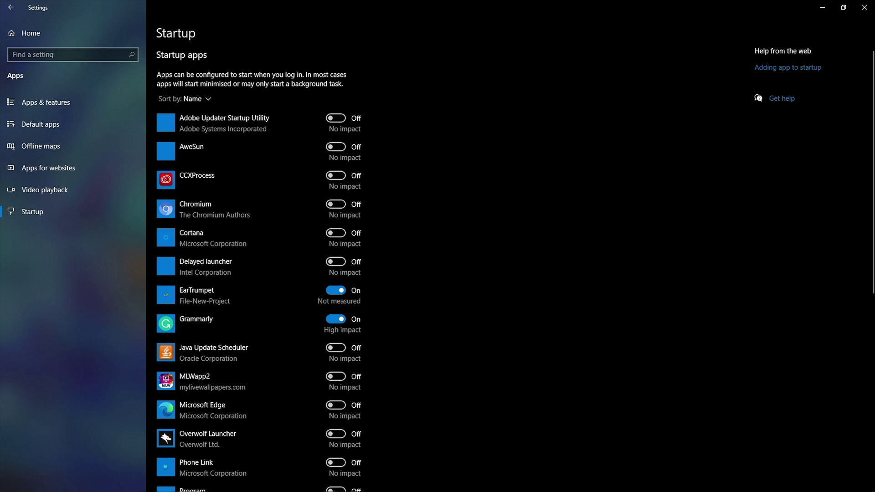
- Review the startup list with EarTrumpet and Grammarly enabled, then bring up SteelSeries GG's tray menu
scroll(347, 274, down, 3)
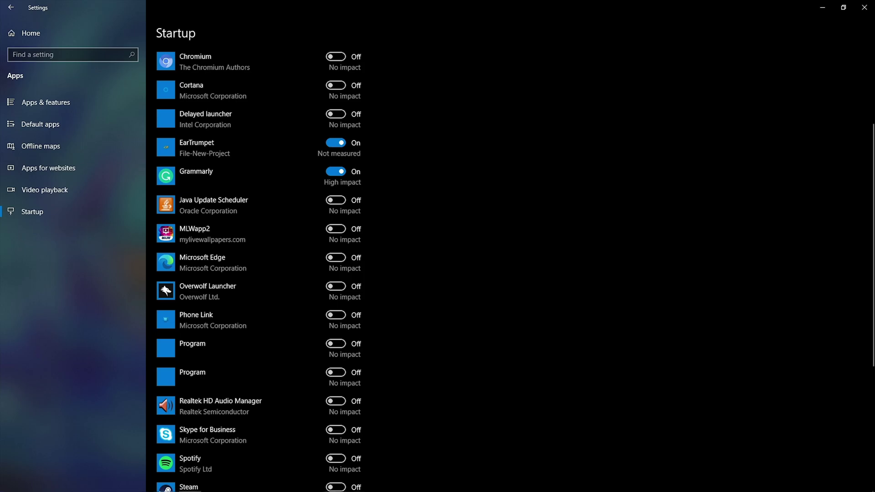
scroll(347, 274, up, 3)
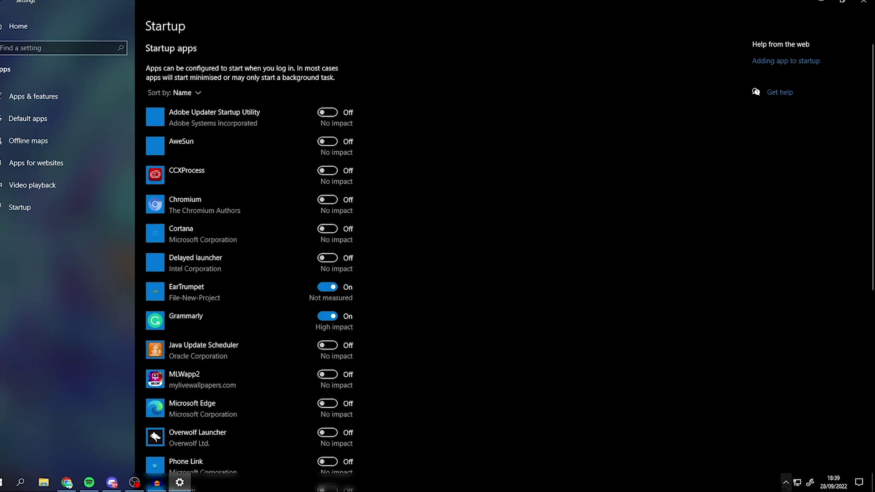
click(788, 483)
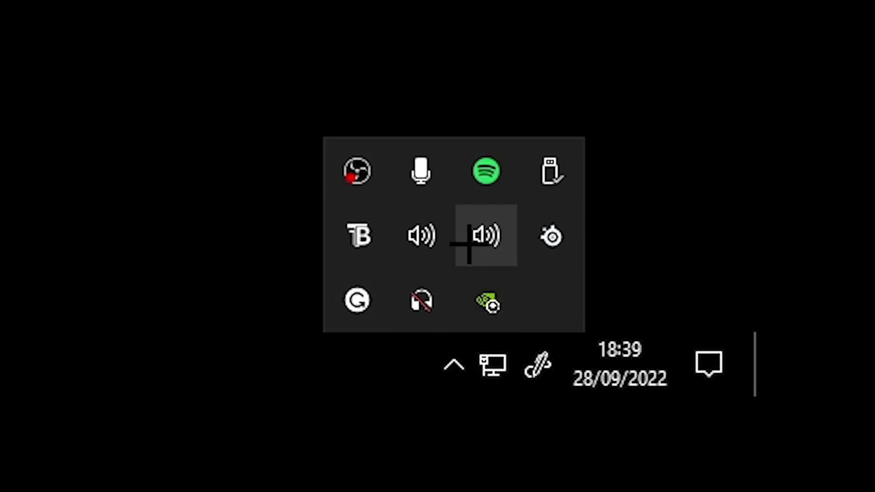
right_click(550, 233)
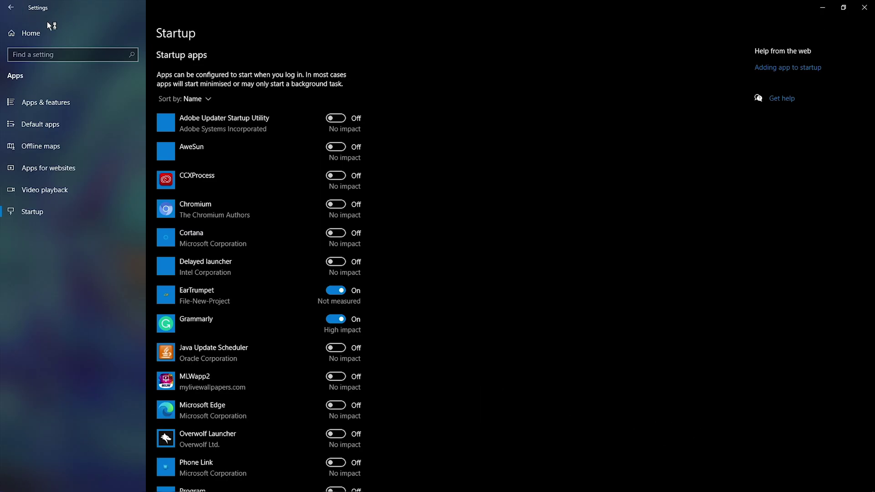
click(50, 25)
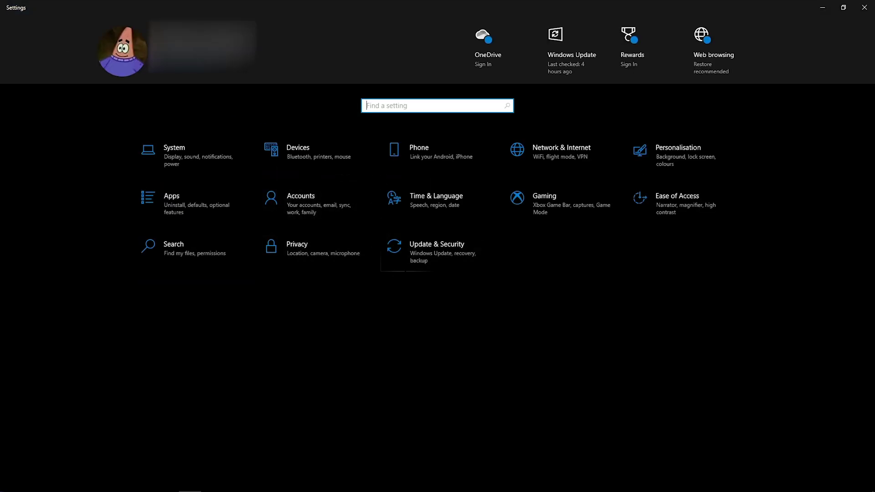
click(543, 205)
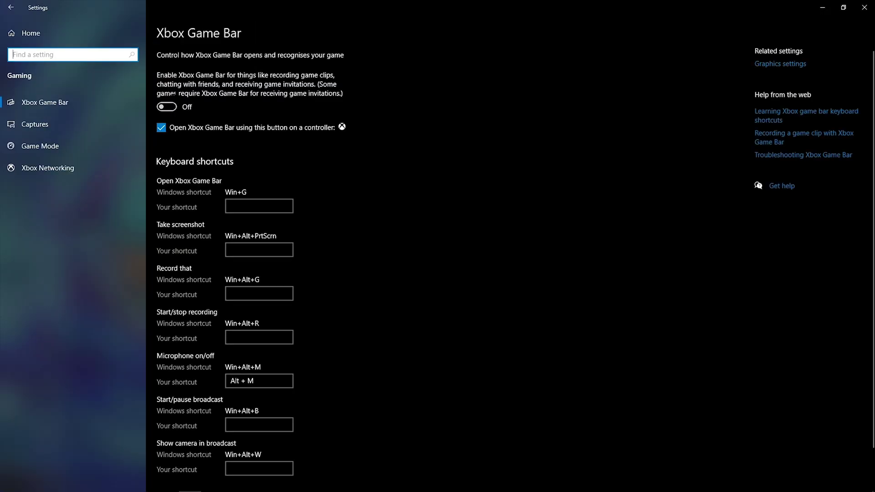
click(85, 144)
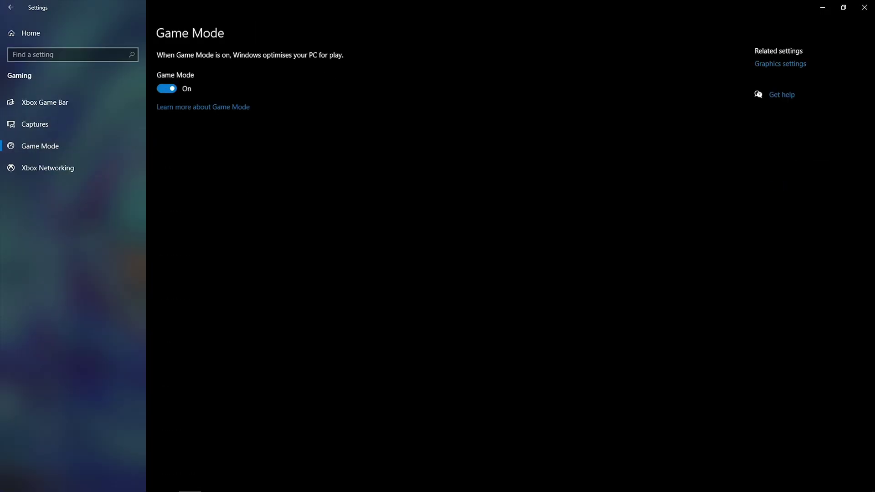
click(31, 33)
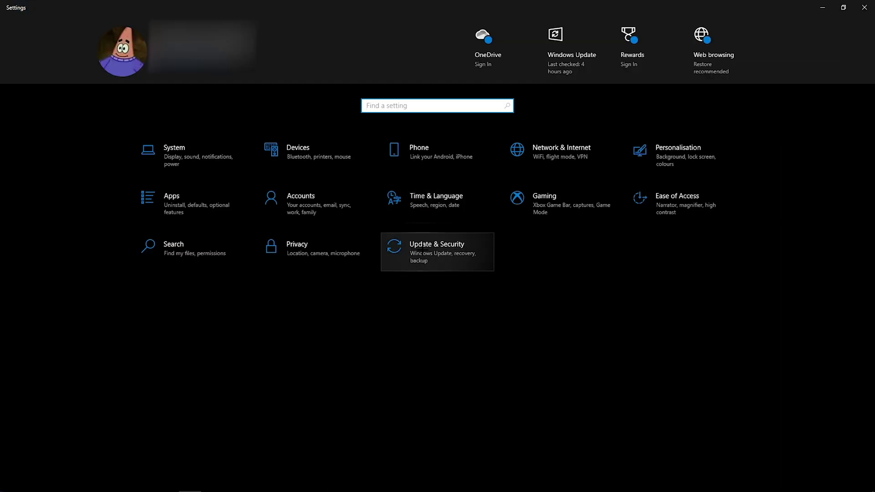
click(427, 252)
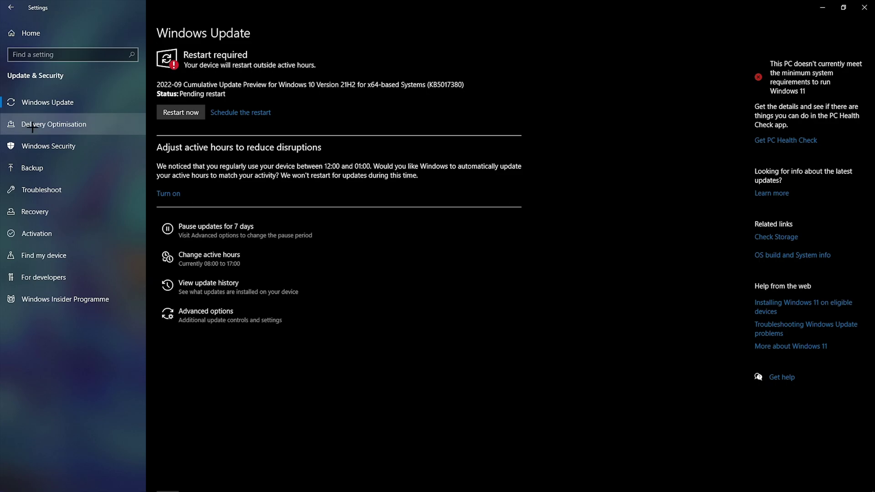
click(51, 125)
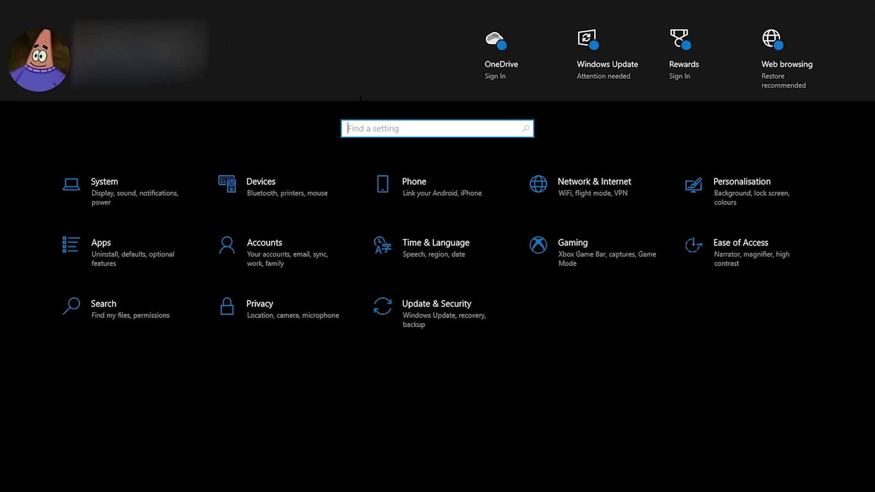
- Search Settings for 'grap' and go to the Graphics settings page
text(graph)
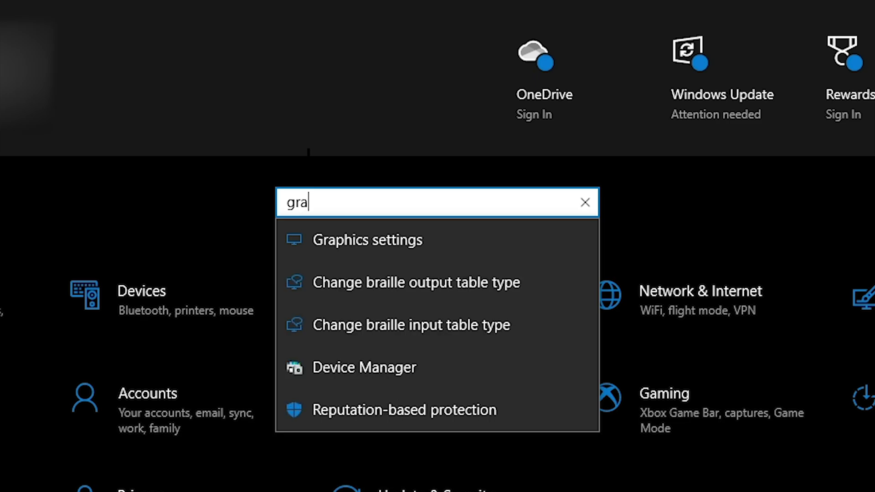
click(324, 236)
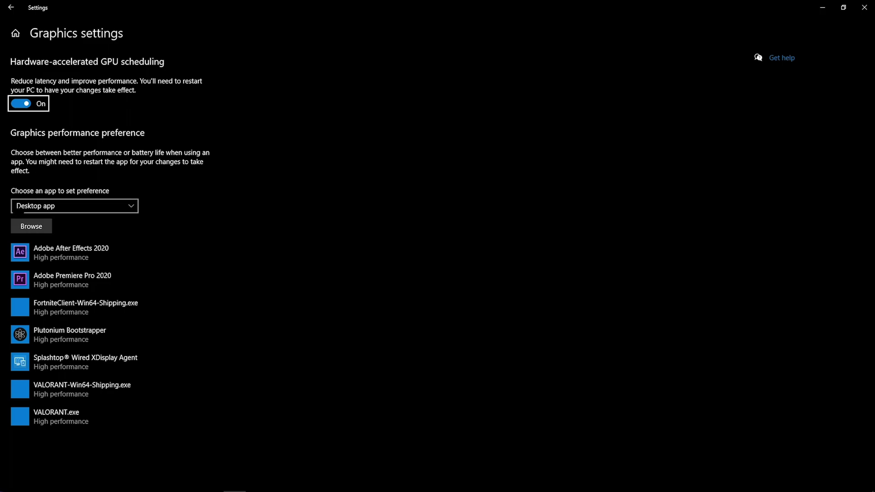
- Add VALORANT.exe from C:\Program Files (x86)\Riot Games\VALORANT\live to the graphics list
click(26, 224)
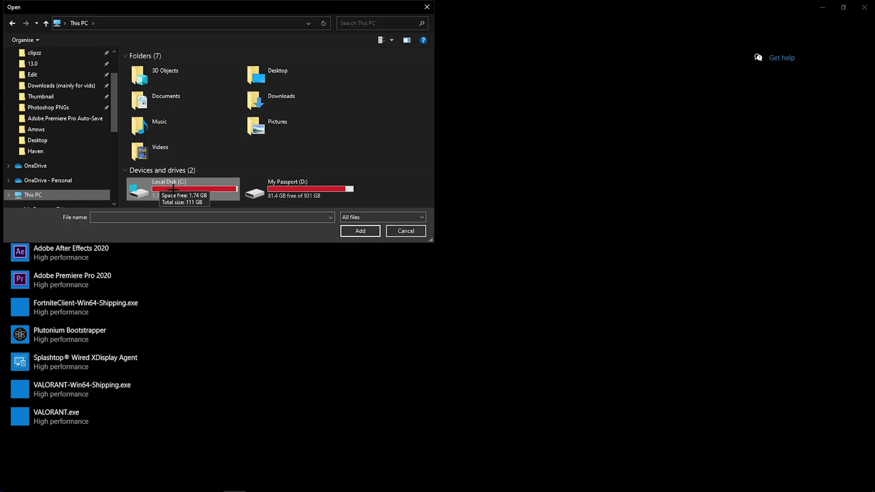
click(375, 23)
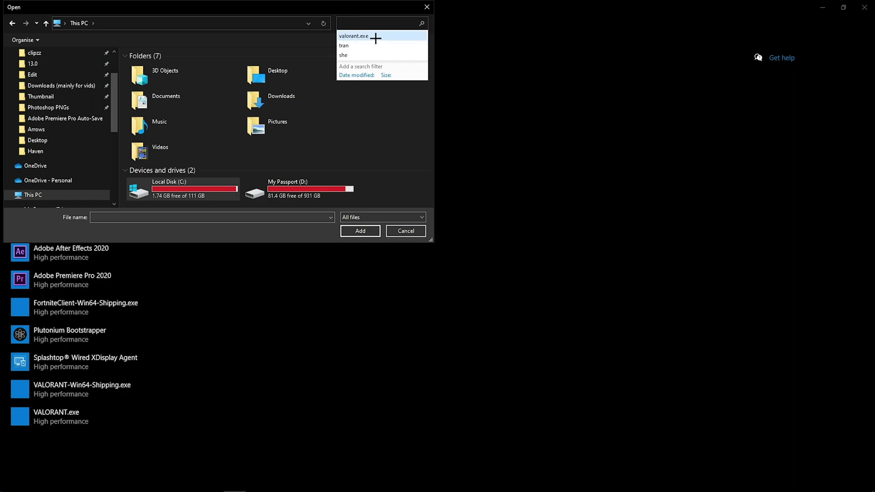
click(365, 36)
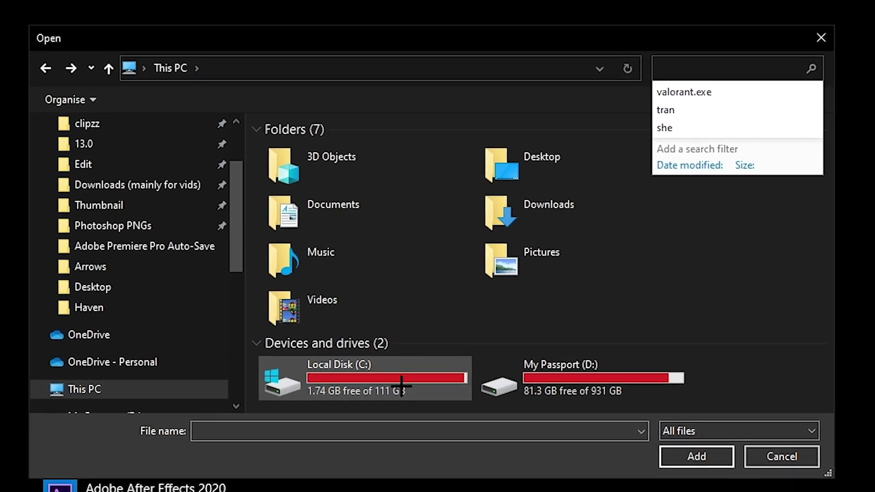
double_click(319, 361)
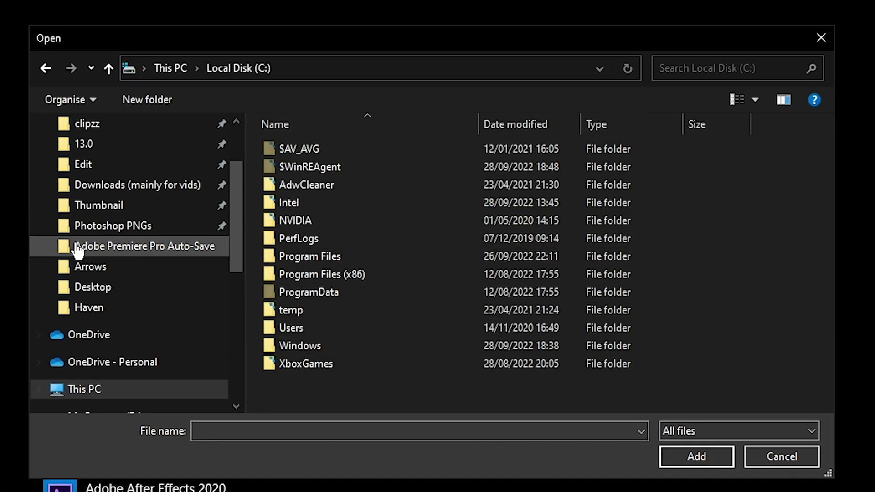
double_click(351, 274)
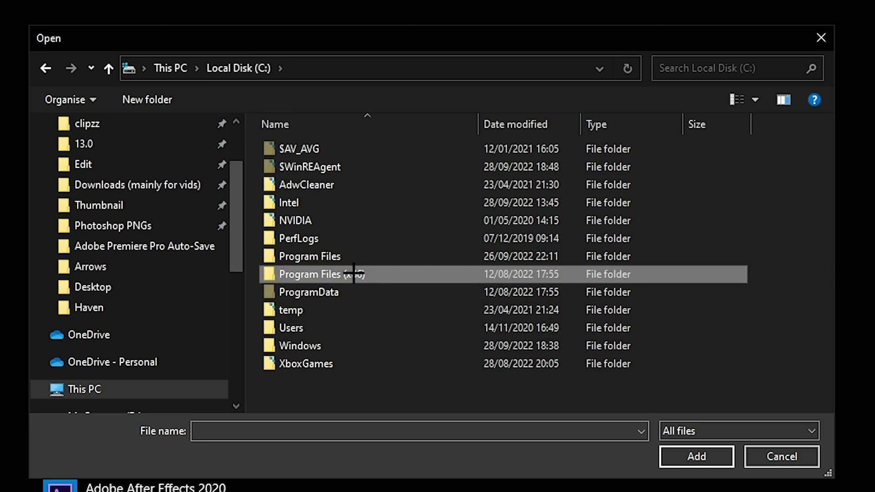
scroll(411, 215, down, 4)
scroll(410, 215, down, 2)
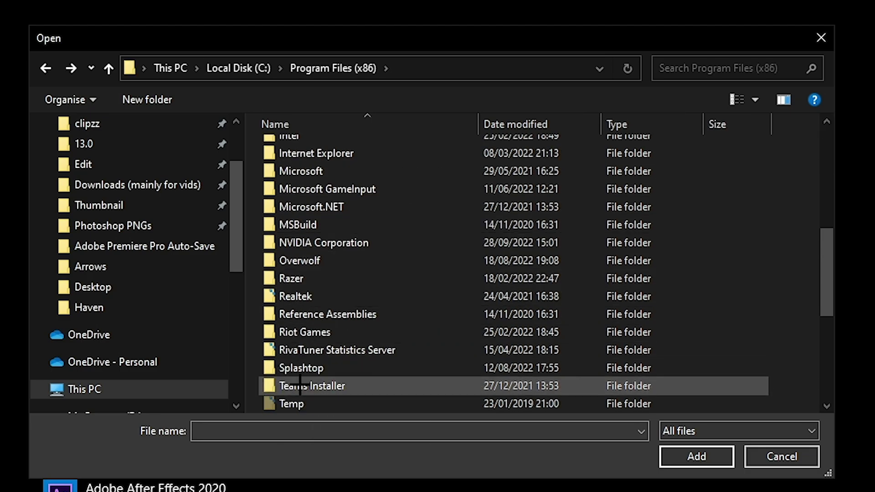
double_click(321, 332)
double_click(287, 148)
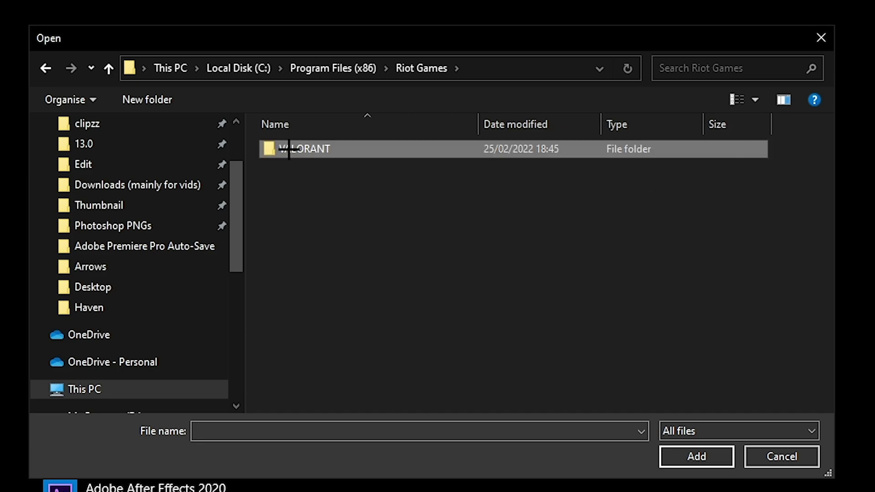
double_click(327, 151)
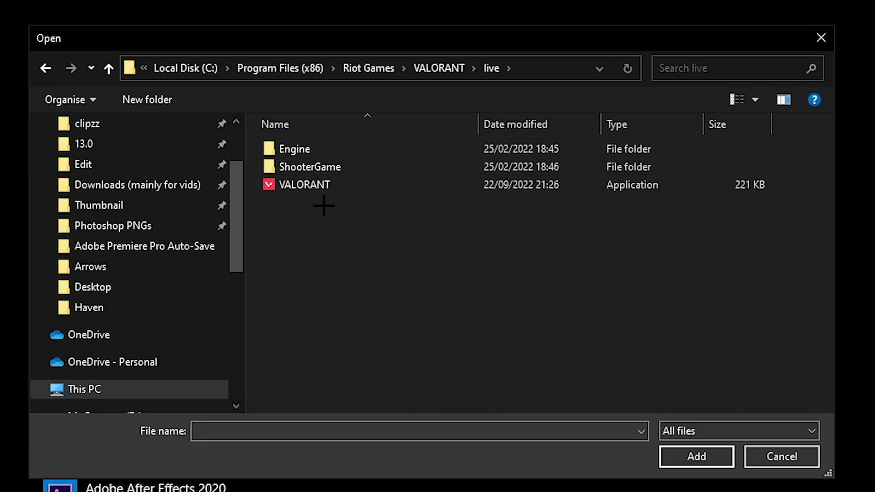
double_click(286, 184)
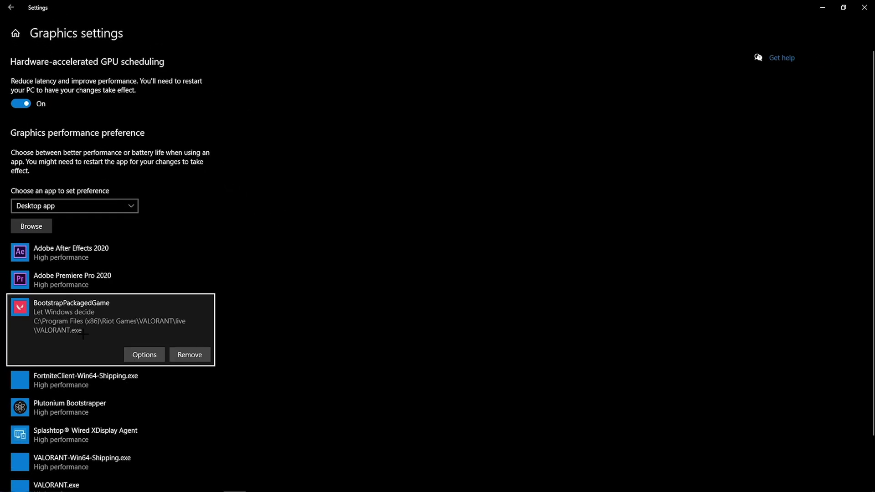
- Set BootstrapPackagedGame's graphics preference to High performance and save
click(144, 354)
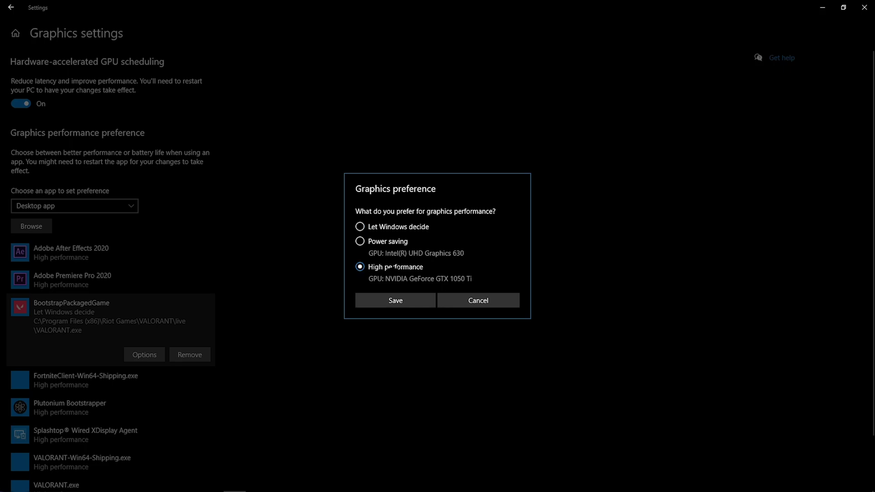
click(416, 301)
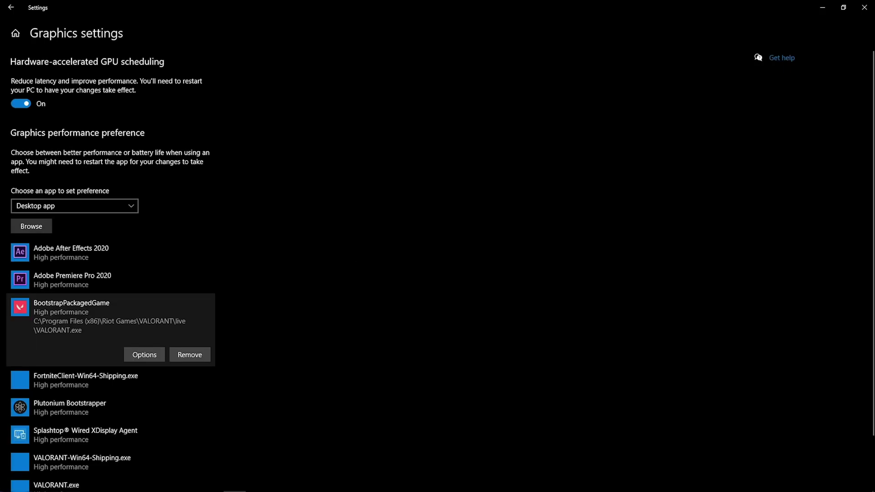
scroll(76, 264, down, 1)
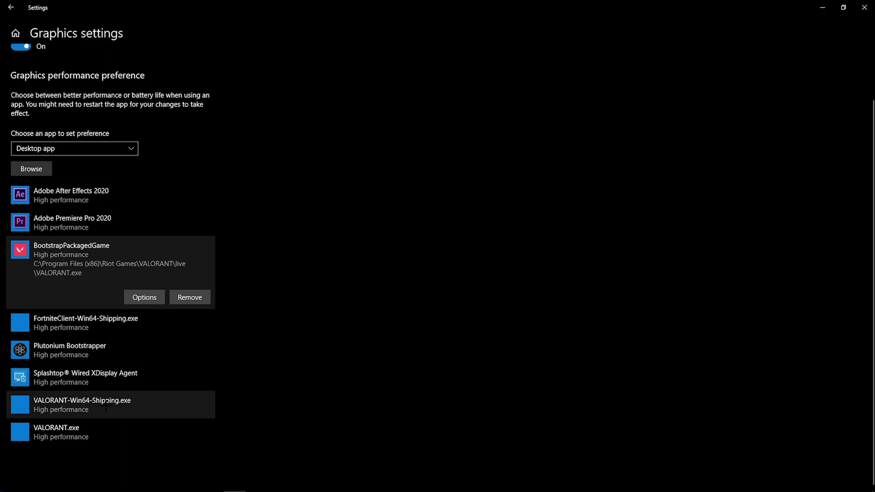
- Add VALORANT-Win64-Shipping.exe from ShooterGame\Binaries\Win64 and save it as High performance
click(31, 168)
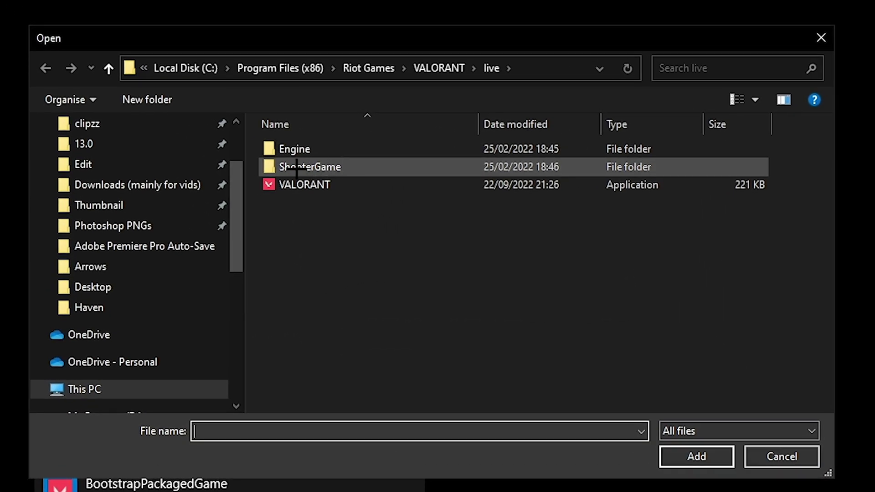
double_click(200, 107)
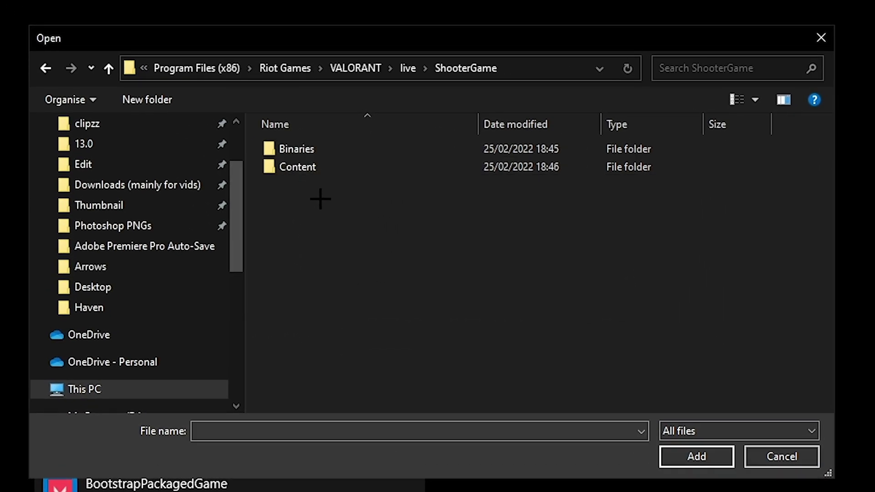
double_click(309, 149)
double_click(313, 150)
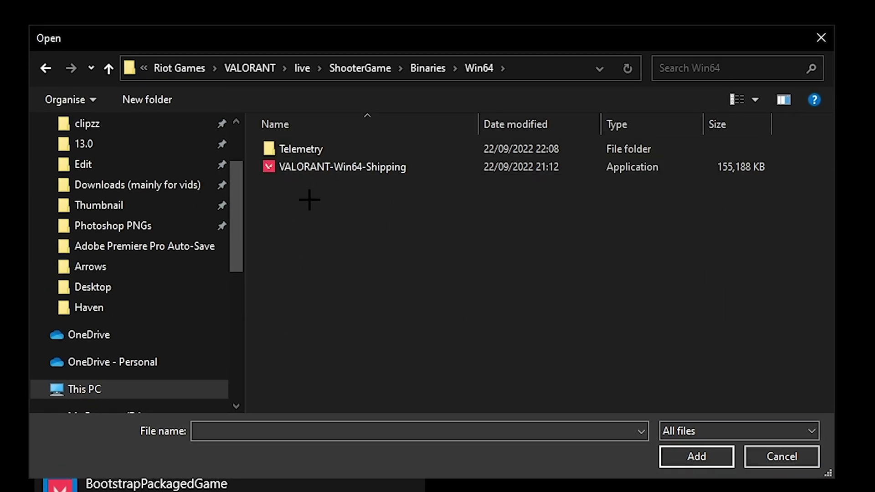
double_click(335, 168)
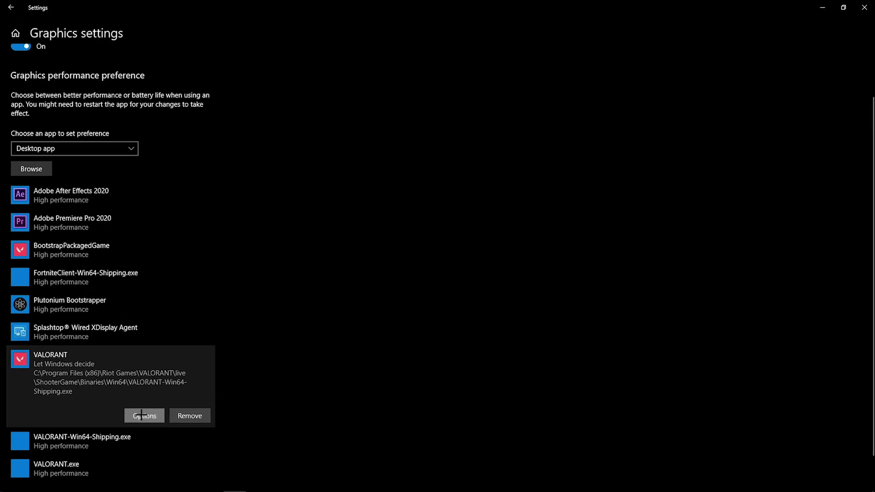
click(141, 415)
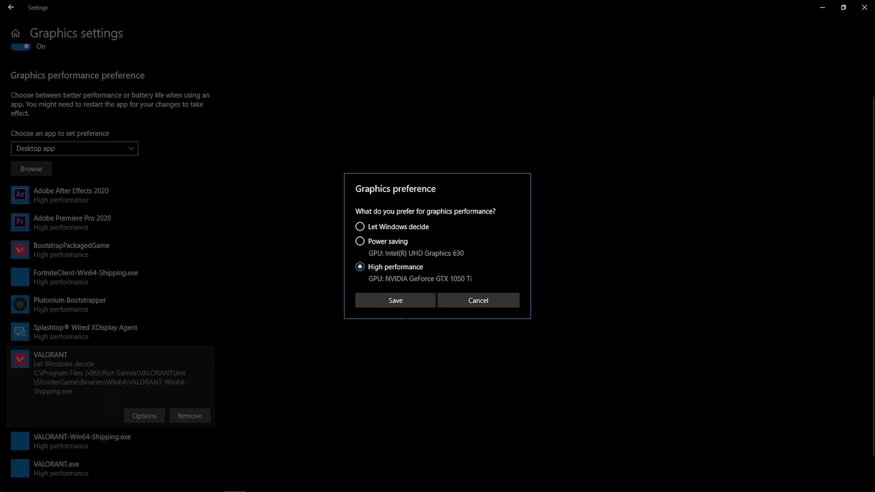
click(395, 300)
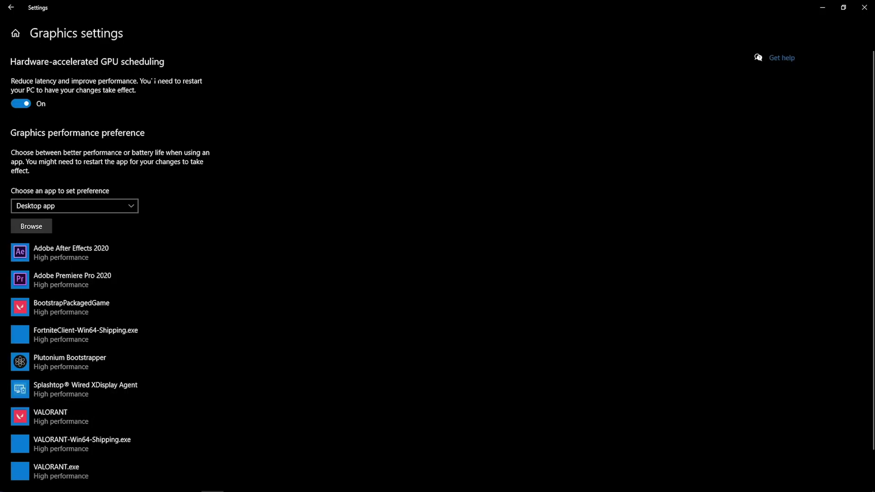
- In VALORANT-Win64-Shipping's Compatibility properties, enable the high DPI scaling override and confirm
click(24, 225)
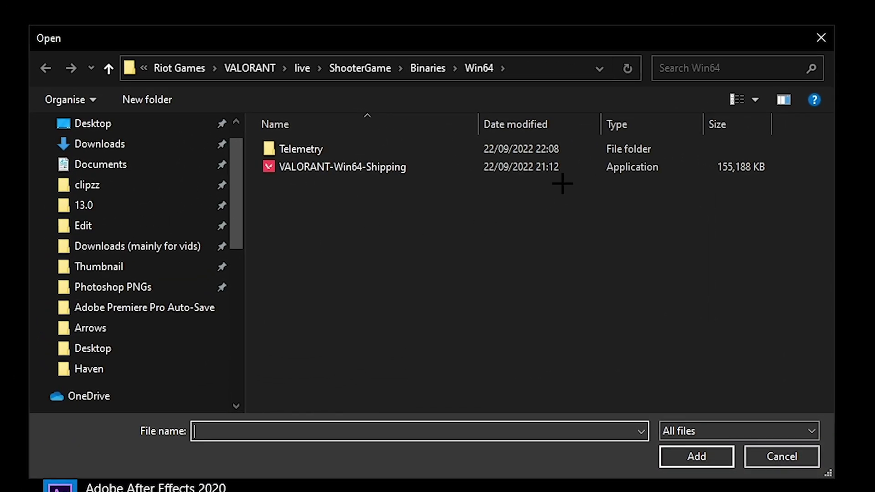
click(391, 168)
right_click(390, 169)
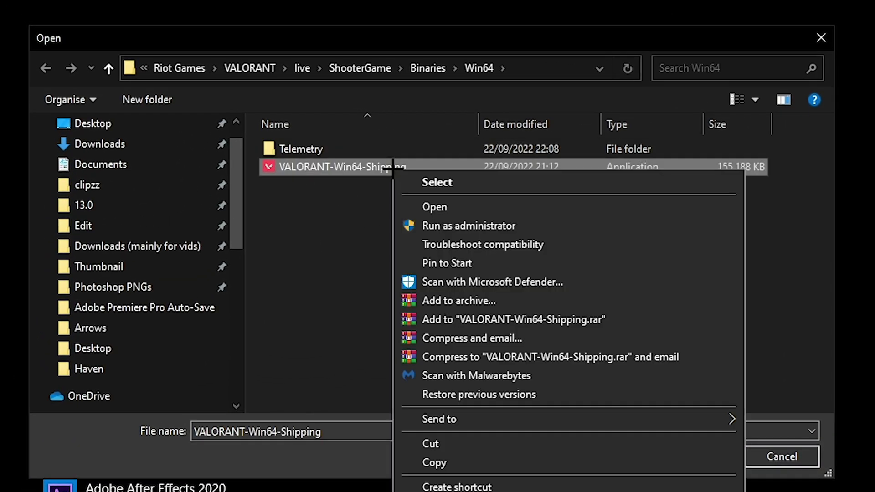
key(r)
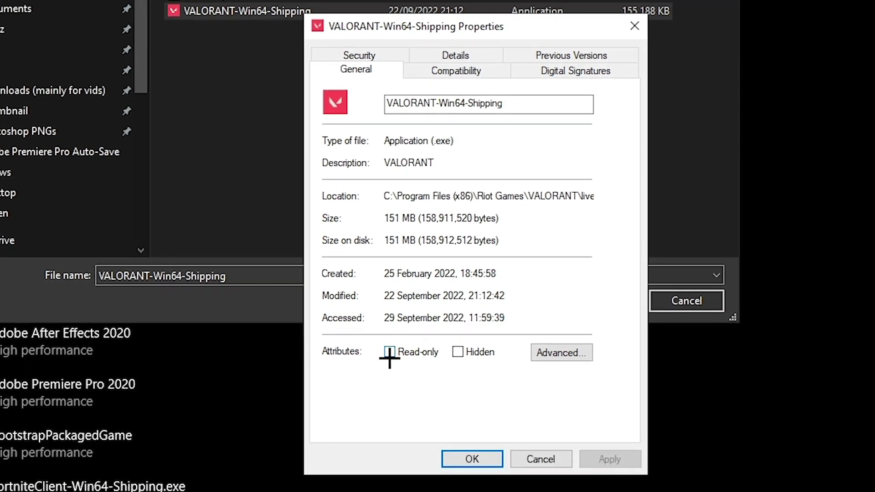
click(450, 72)
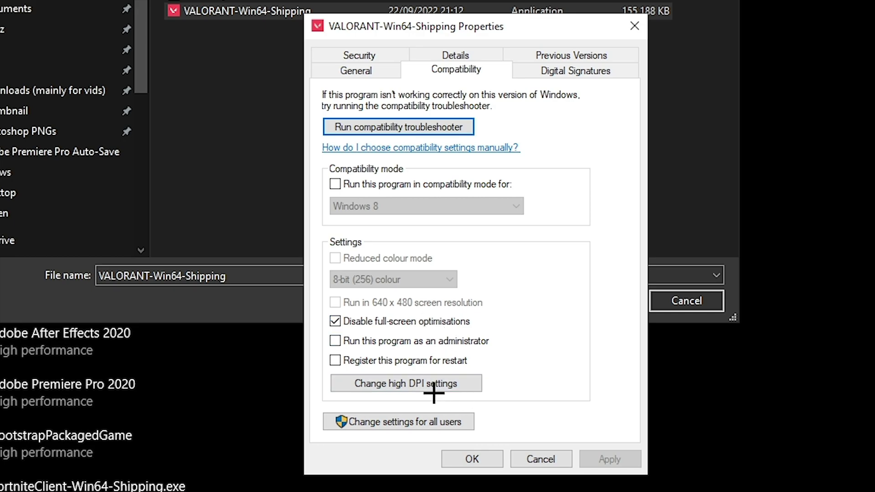
click(428, 383)
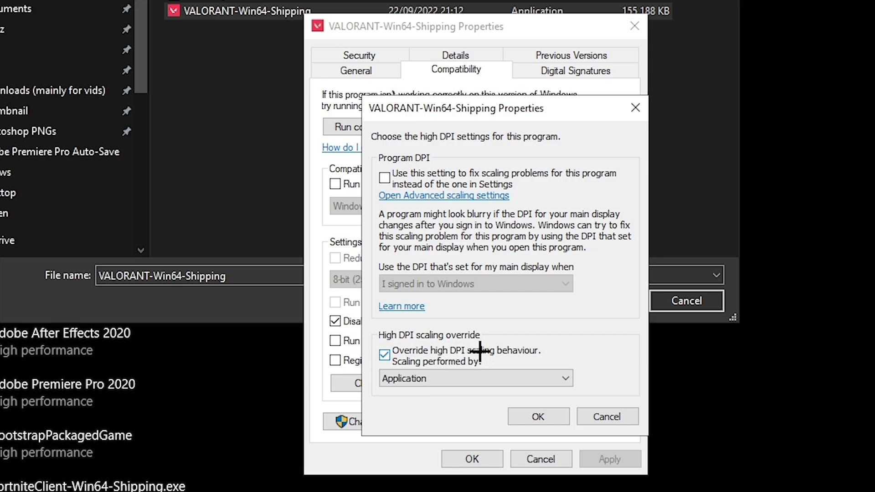
click(512, 417)
click(472, 459)
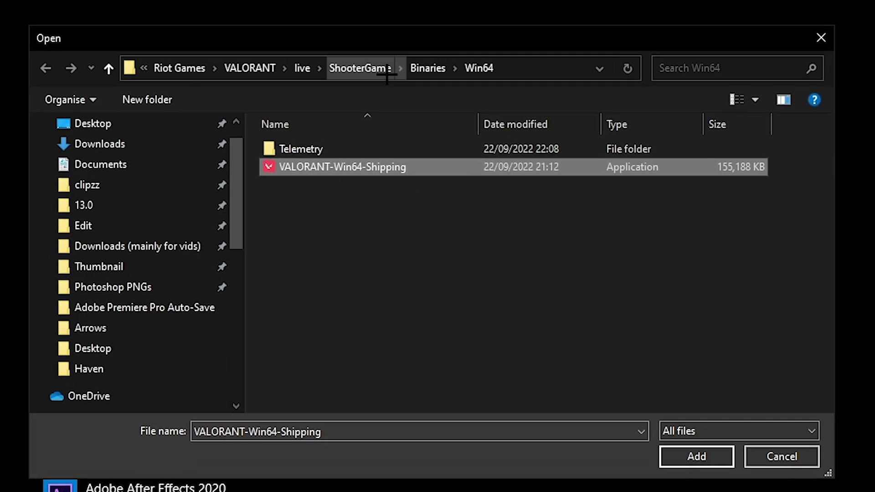
- In the live folder, disable full-screen optimisations and override high DPI scaling for VALORANT.exe
click(300, 68)
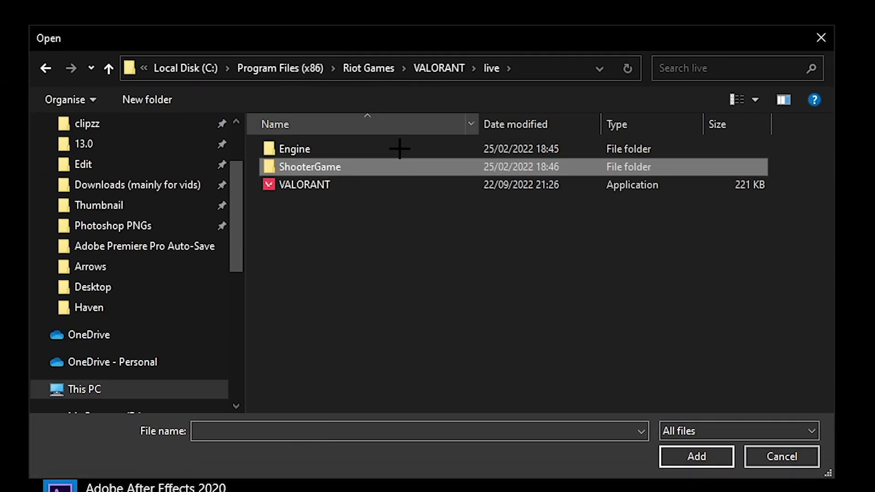
click(333, 193)
right_click(332, 189)
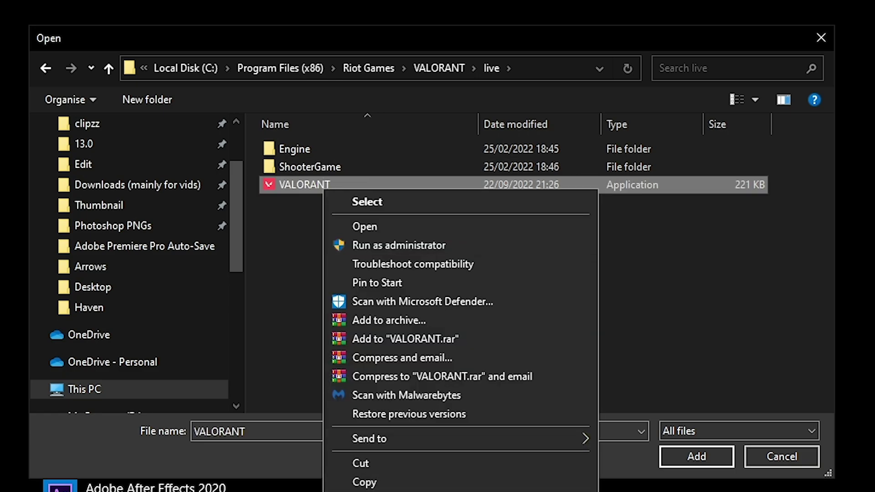
key(r)
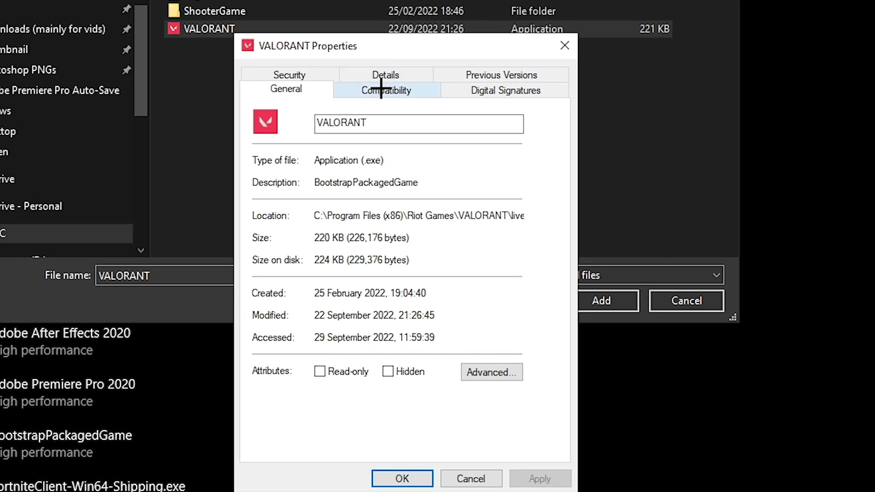
click(469, 228)
click(292, 341)
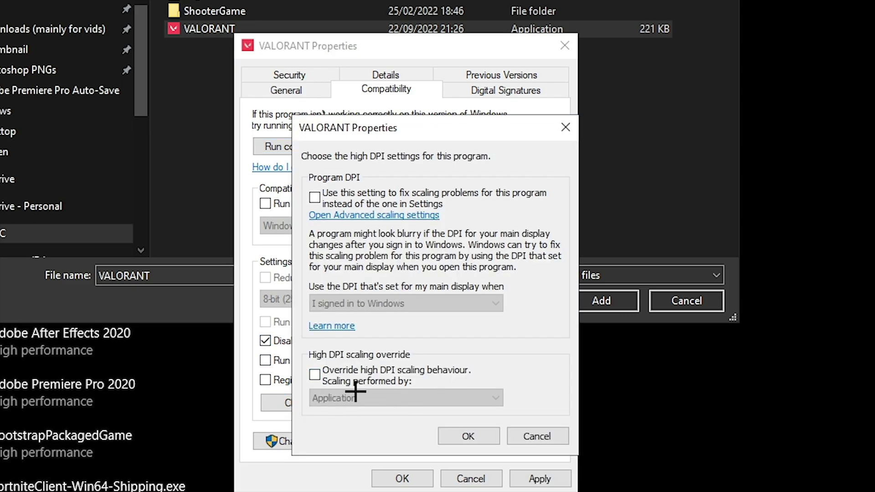
click(315, 374)
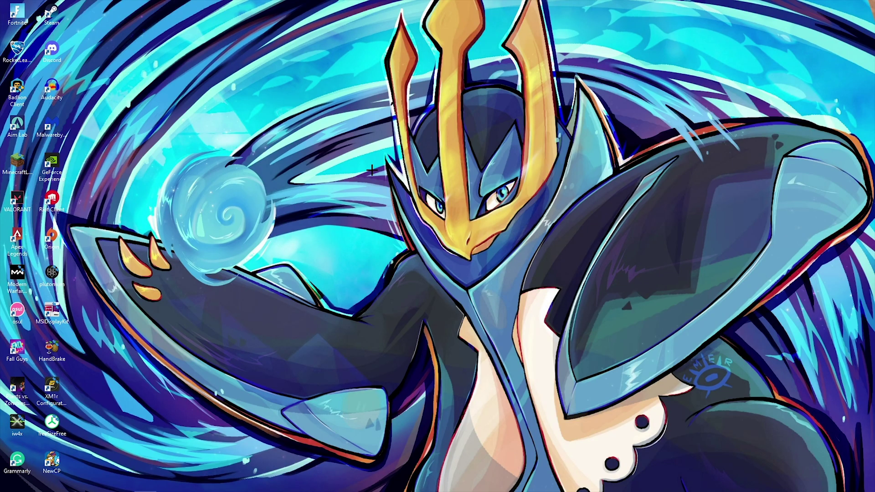
- Launch NVIDIA Control Panel via Start search 'nv' and scroll the Manage 3D settings global list
key(super)
text(nv)
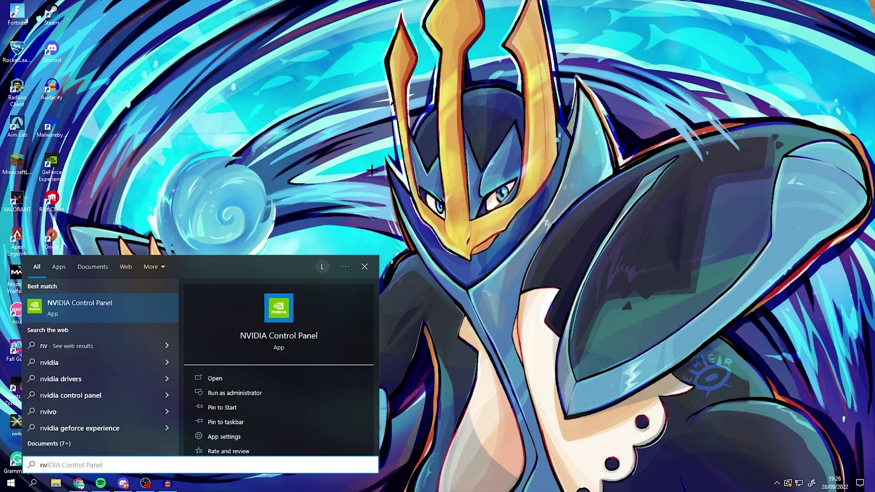
key(Return)
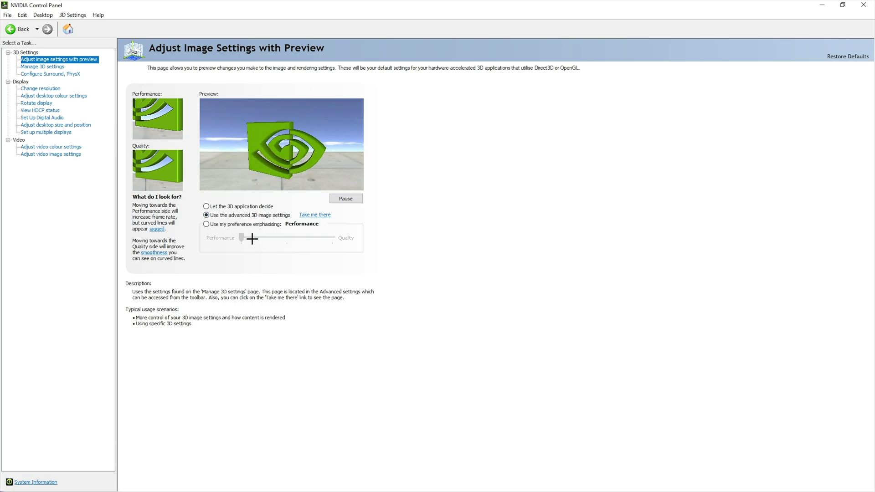
click(47, 68)
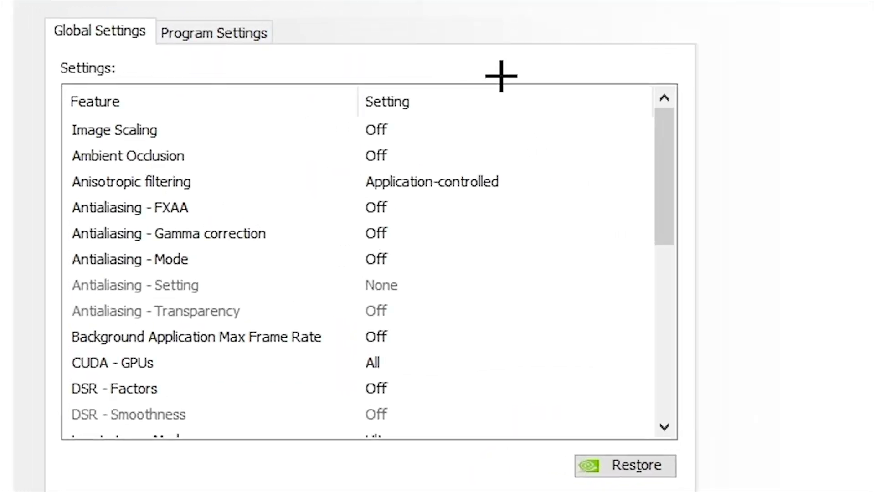
drag(671, 144, 671, 171)
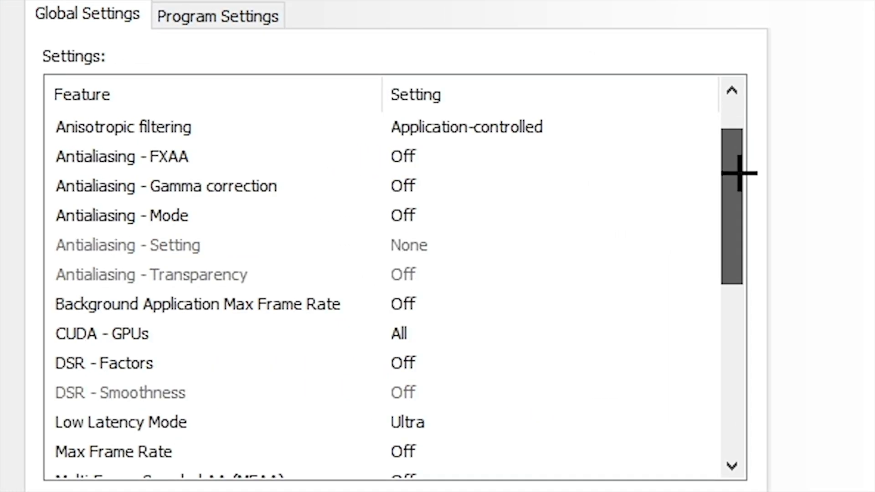
drag(739, 173, 729, 351)
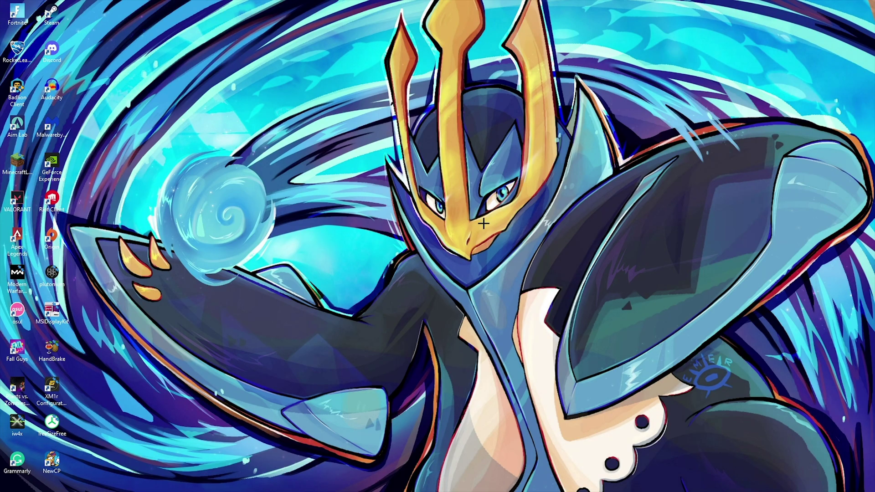
- Launch GeForce Experience and express-install the 517.48 Game Ready Driver from the Drivers page
key(super)
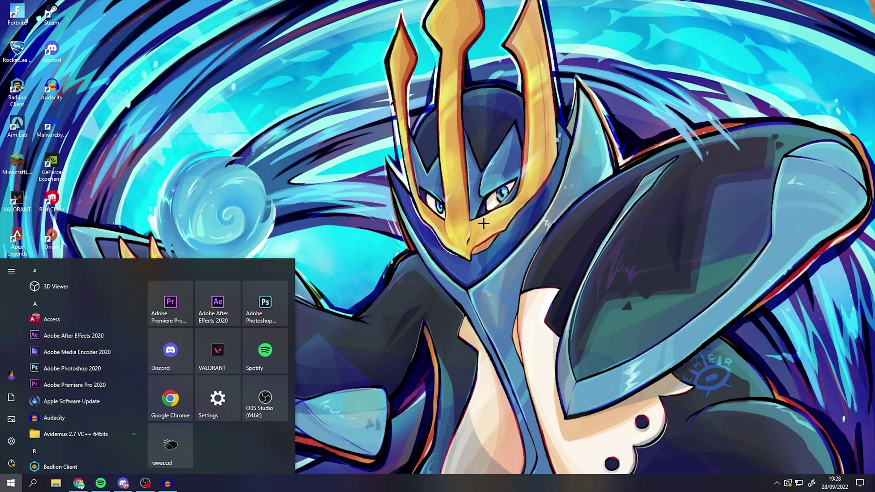
text(gef)
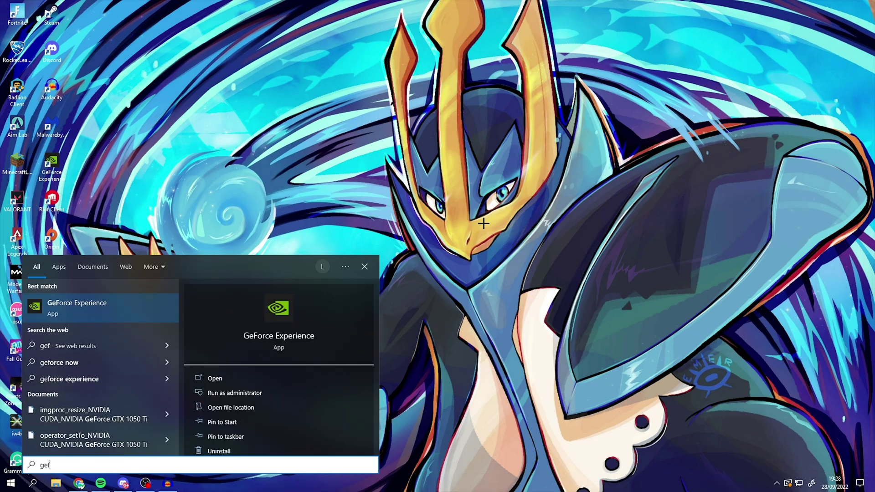
key(Return)
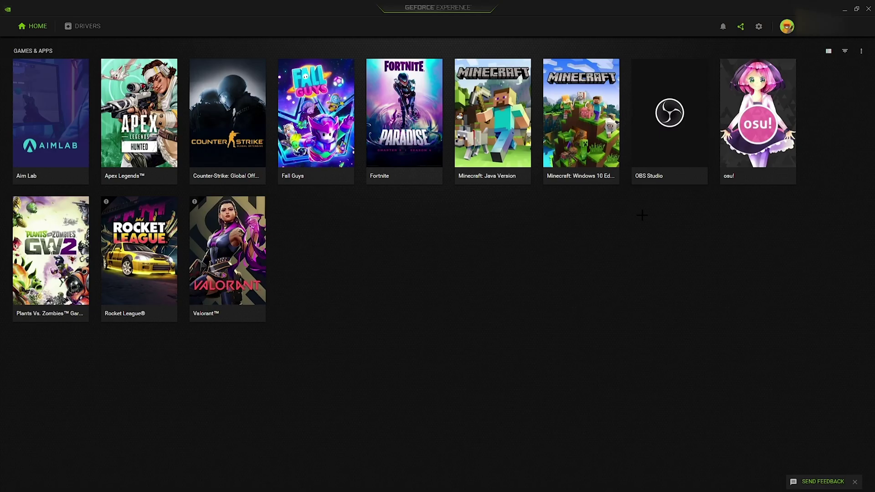
click(84, 27)
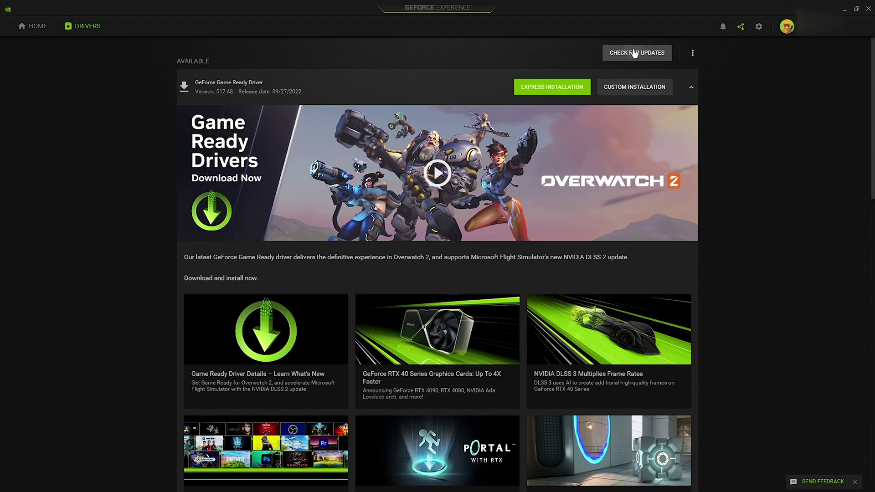
click(636, 52)
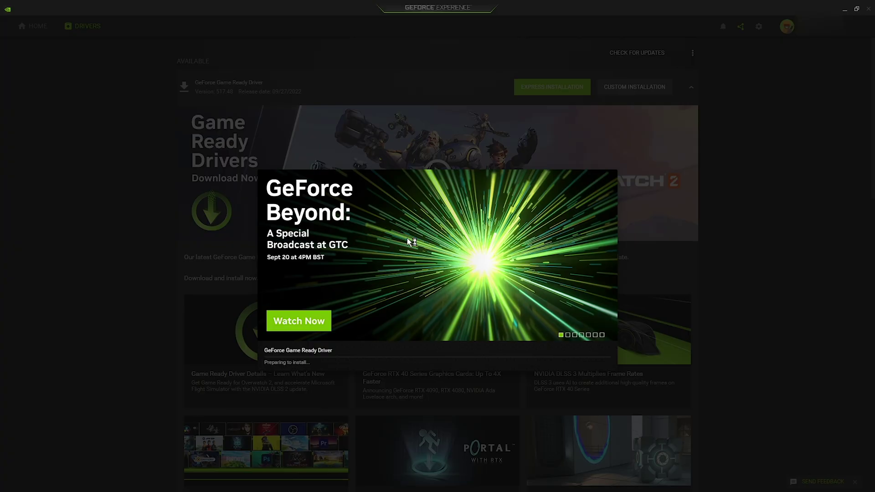
click(600, 359)
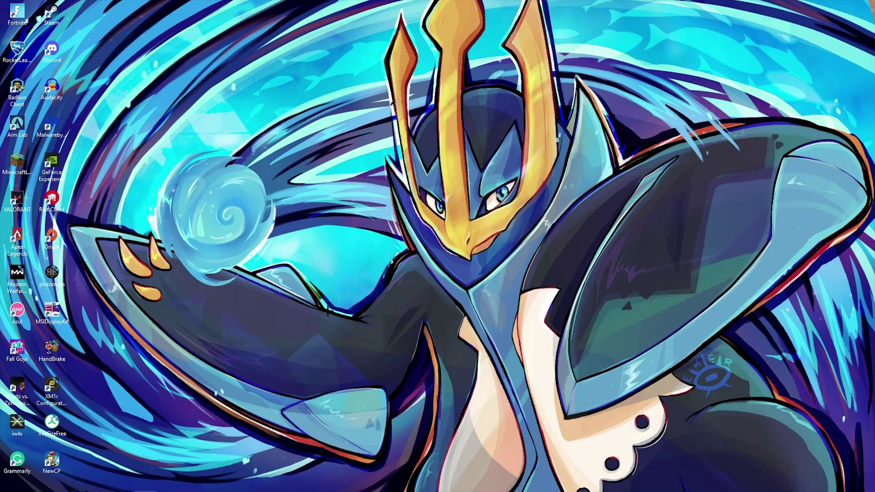
- Open the %temp% folder in File Explorer and look through its contents
key(super)
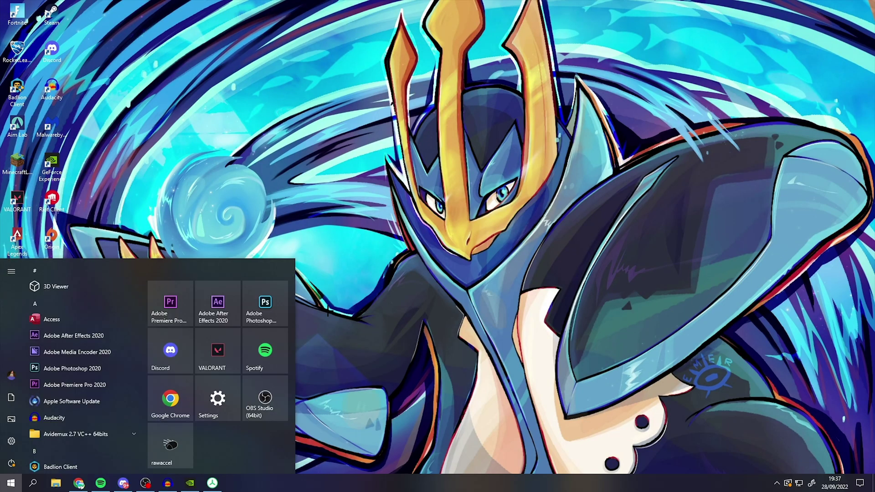
text(%)
text(t)
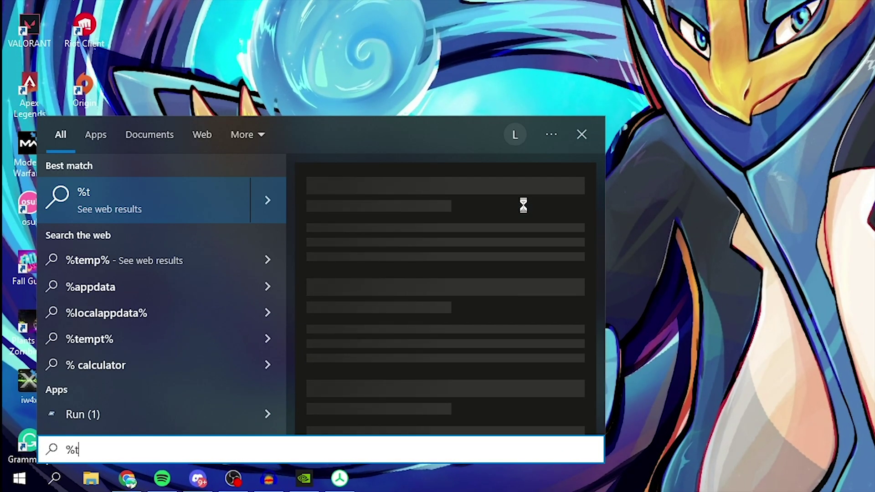
text(emp%)
key(Return)
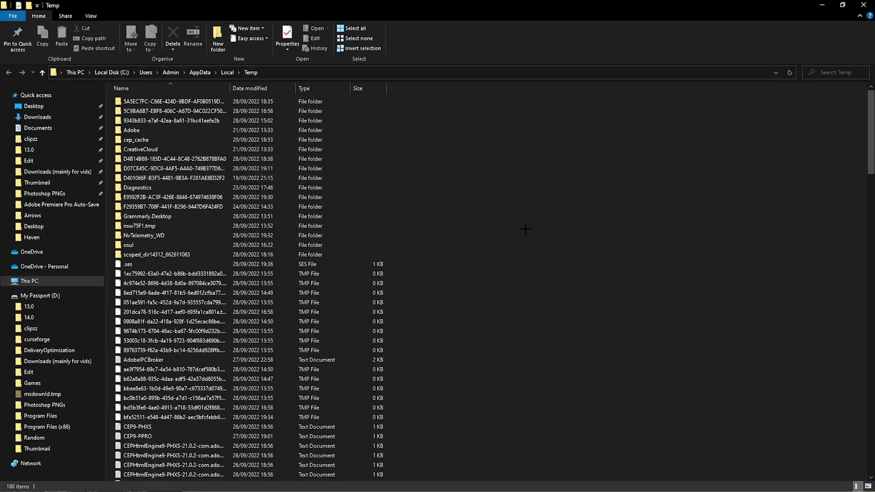
scroll(525, 229, down, 20)
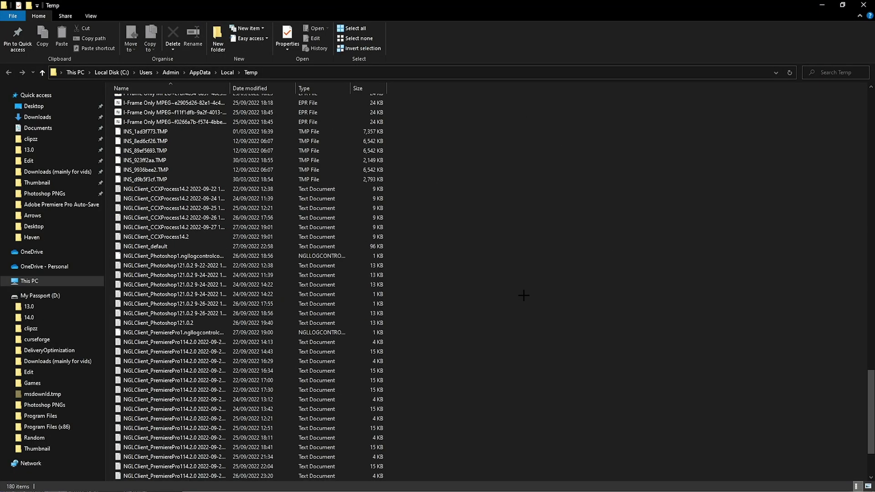
scroll(524, 295, down, 3)
scroll(491, 264, up, 20)
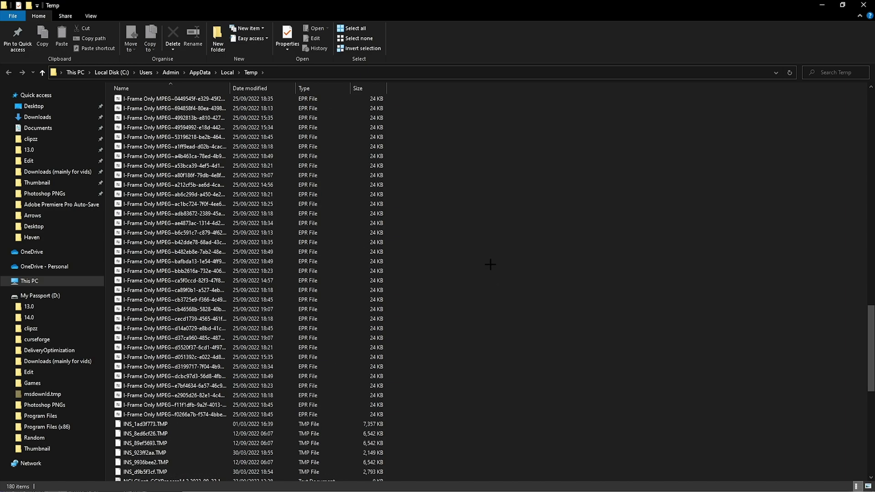
- Permanently delete all 180 temp items, skipping every file still in use
drag(432, 115, 236, 375)
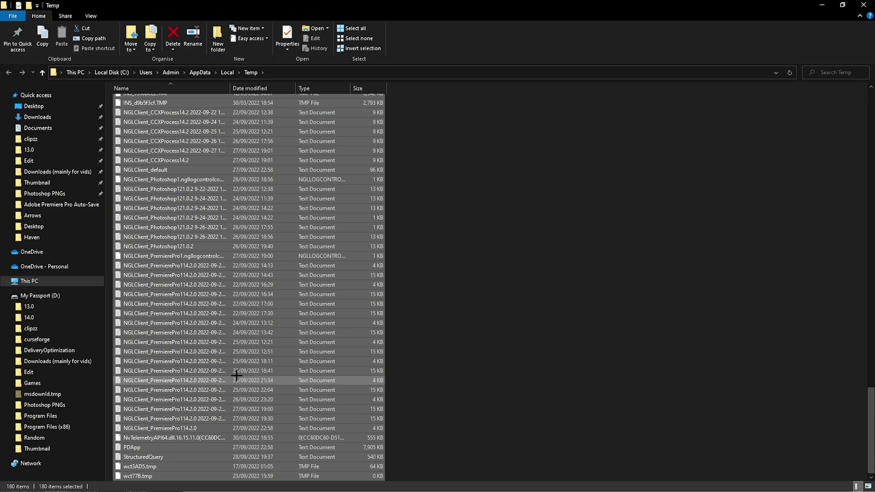
key(shift+Delete)
click(474, 258)
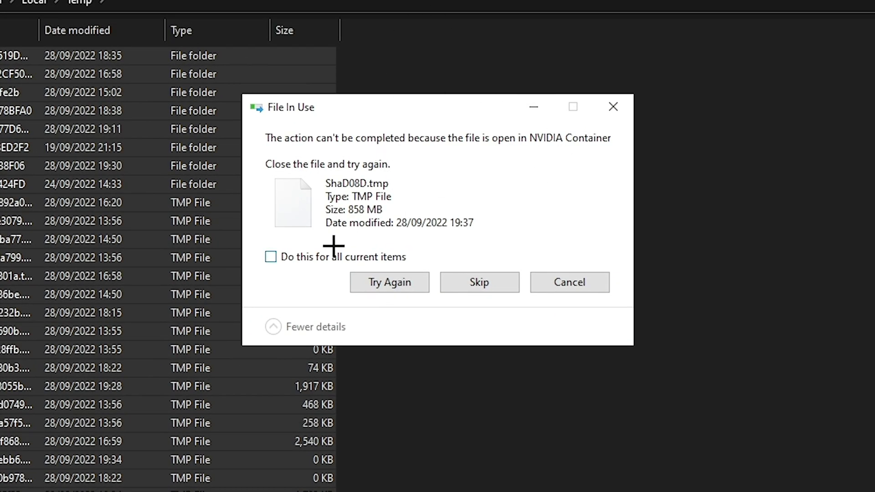
click(329, 260)
click(481, 286)
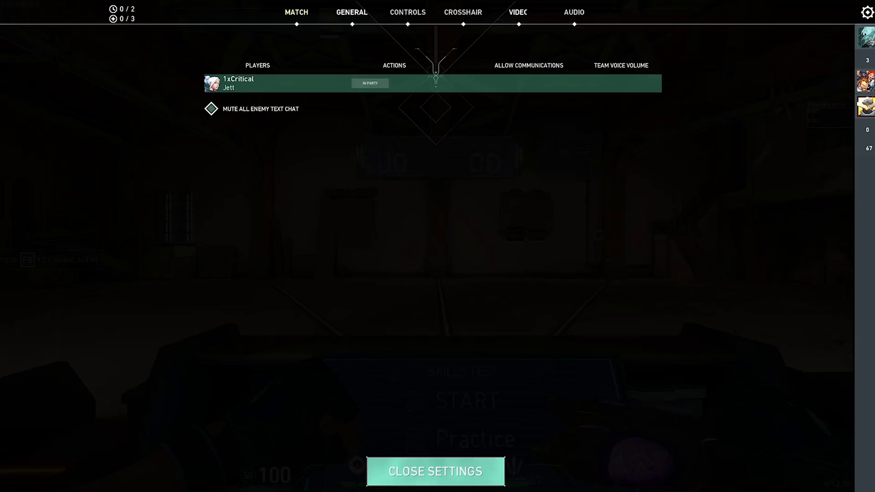
- Start Valorant from its desktop shortcut and load into the Shooting Range
click(518, 12)
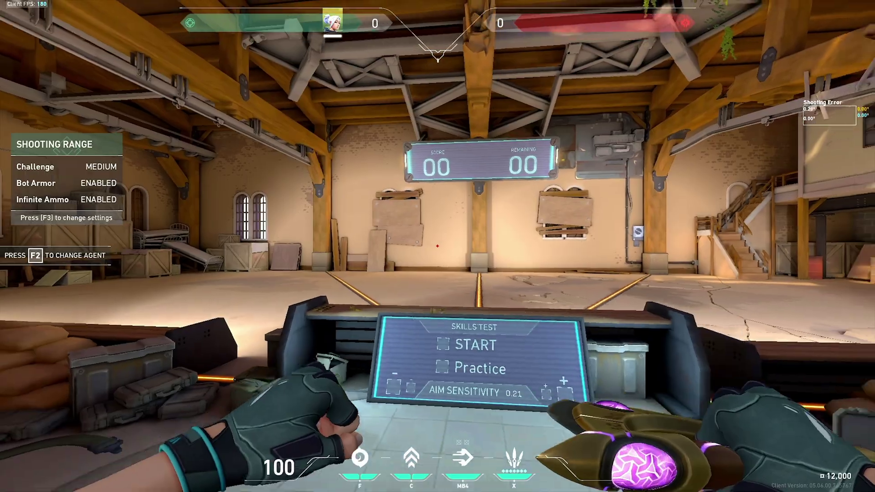
- Change Valorant's resolution to 1,280 x 1,024 5:4 (144Hz) and apply it
key(Escape)
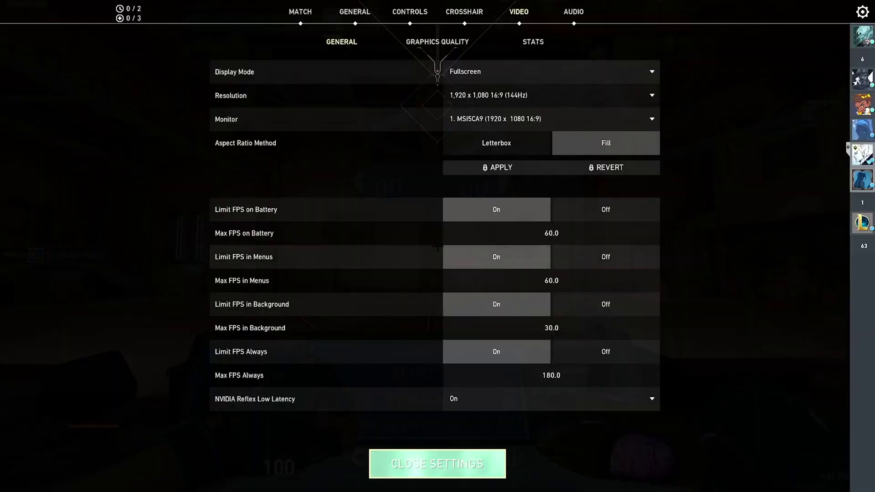
click(490, 94)
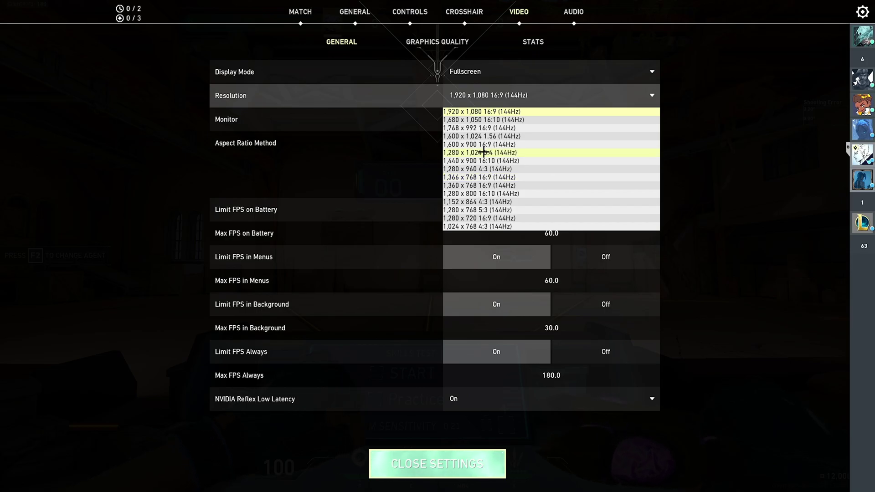
click(483, 153)
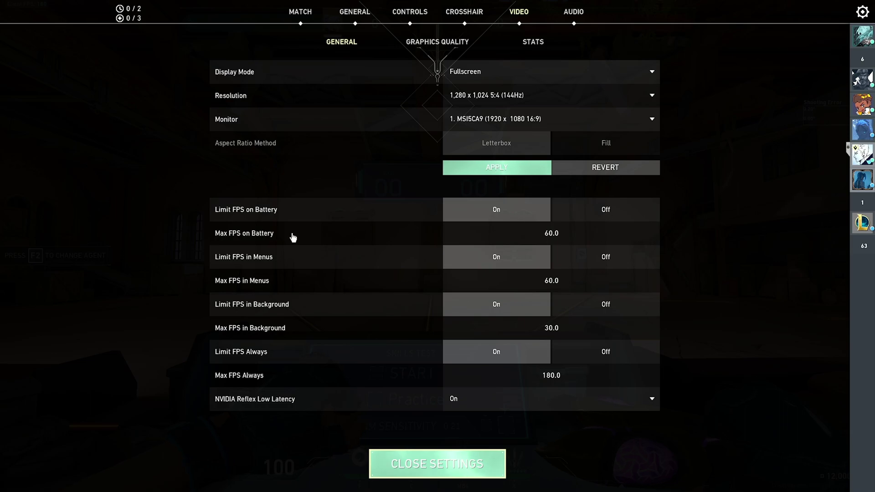
click(496, 167)
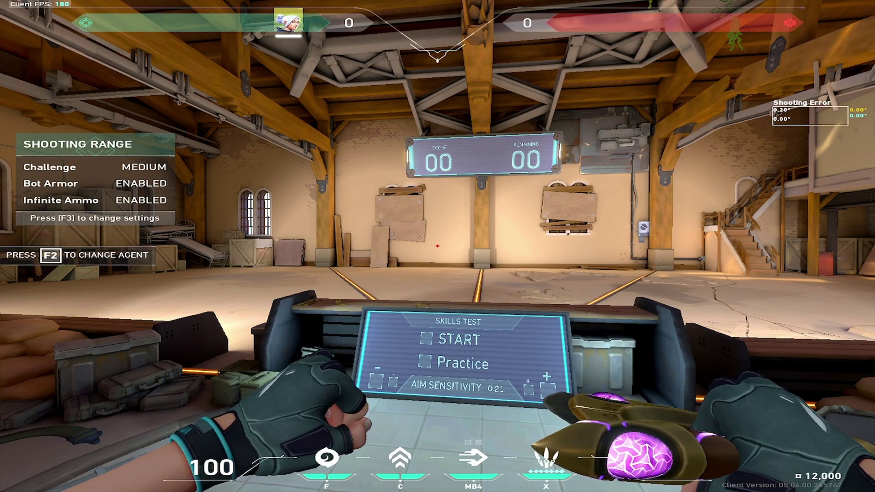
- Move around the range with Blade Storm out, then reopen Video settings to review FPS limits
key(s)
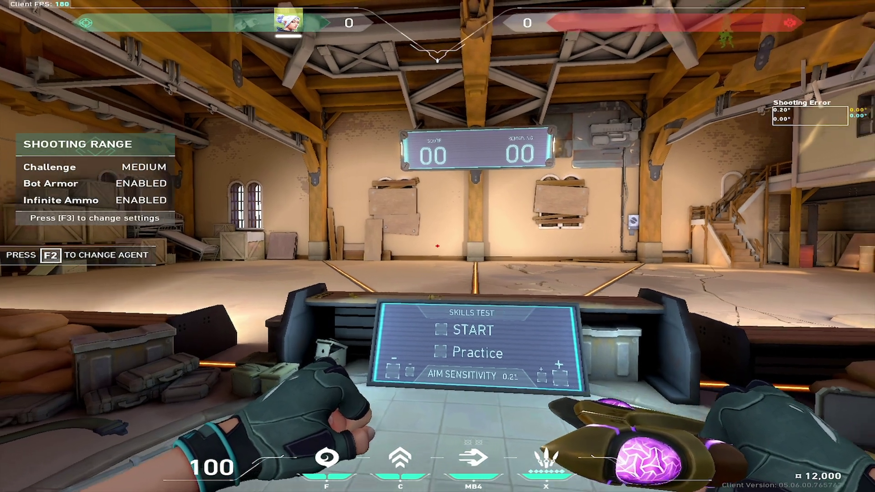
key(s)
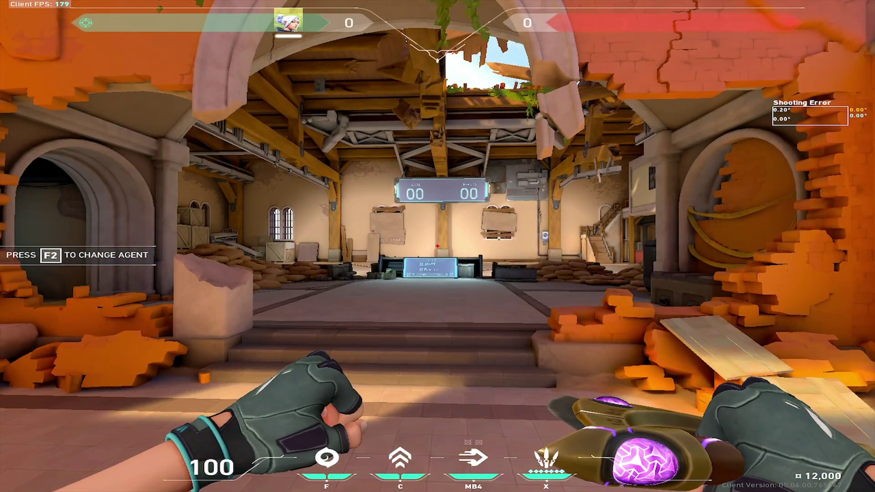
key(w)
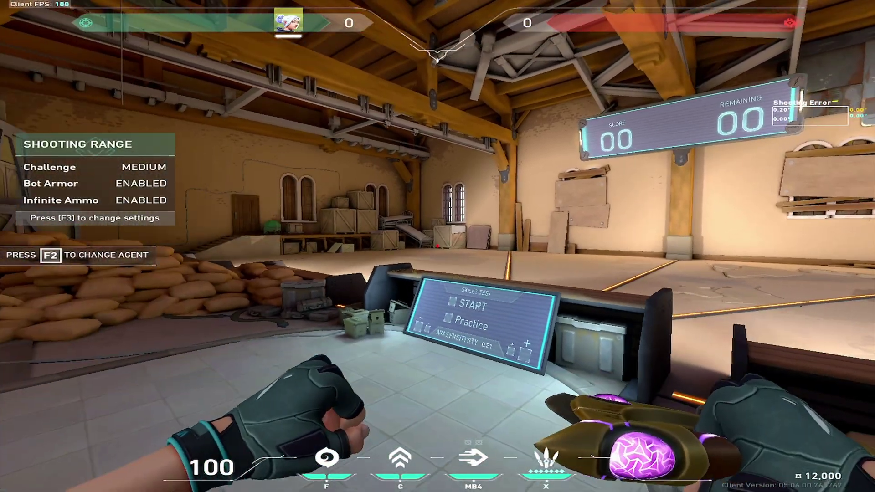
key(x)
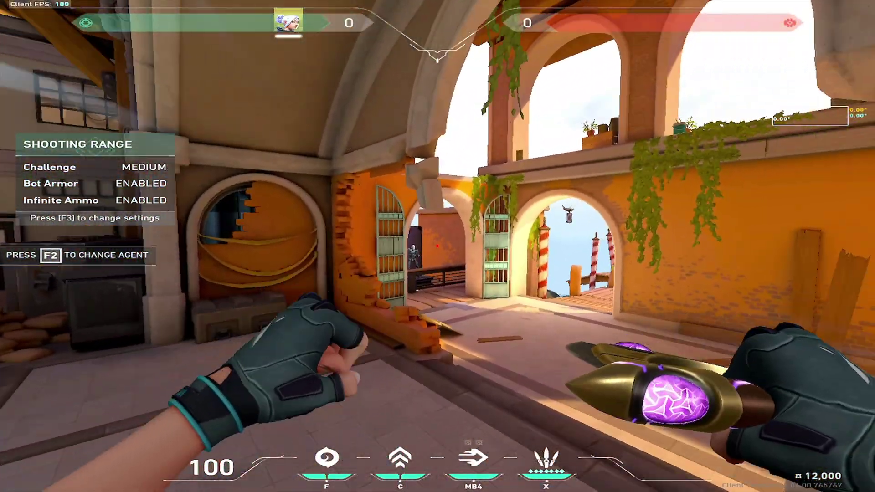
key(Escape)
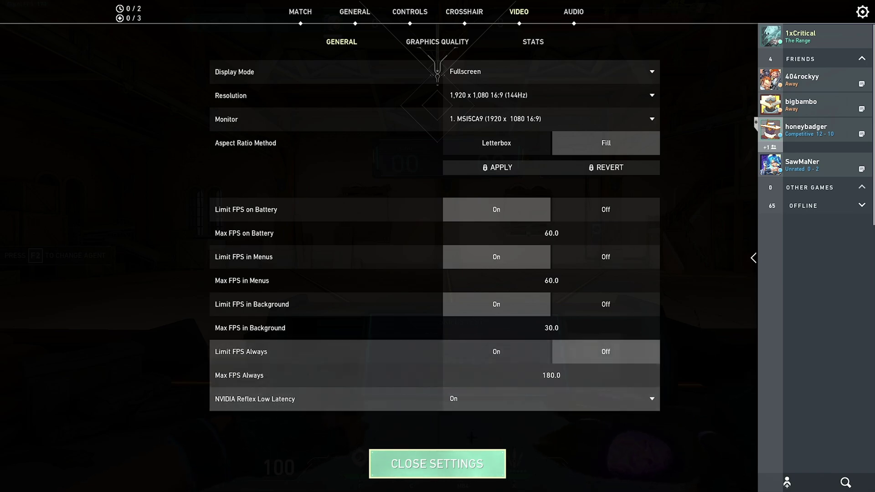
- Test performance by walking out to the dock with the knife and back to the Skills Test console
key(Escape)
key(s)
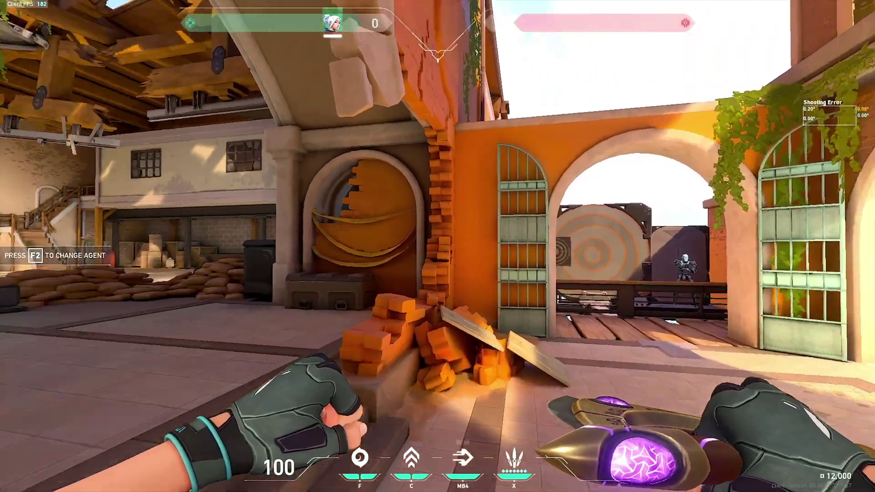
key(w)
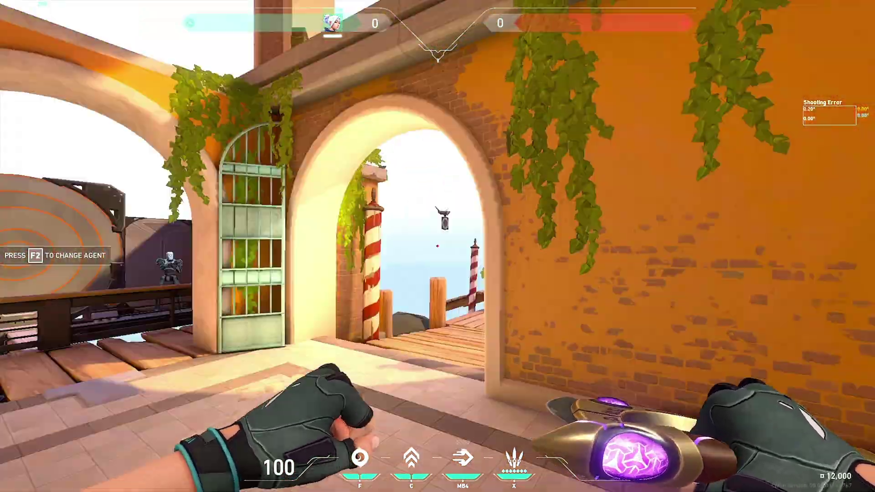
key(w)
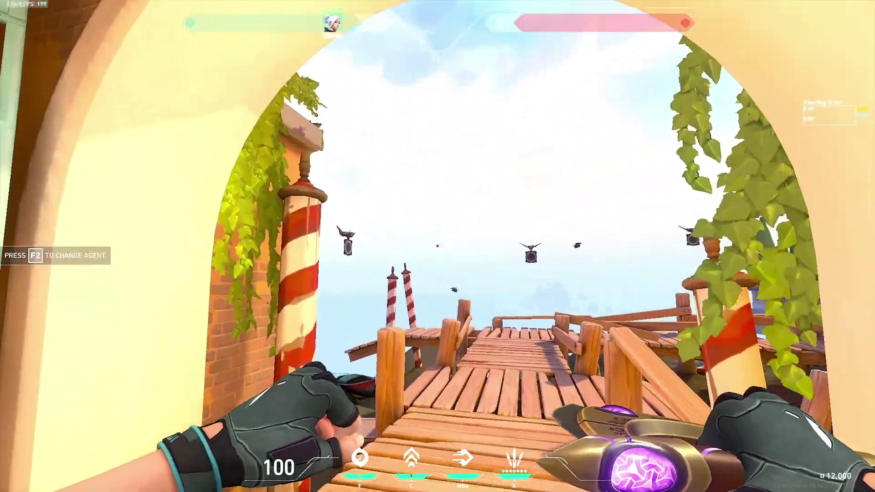
key(3)
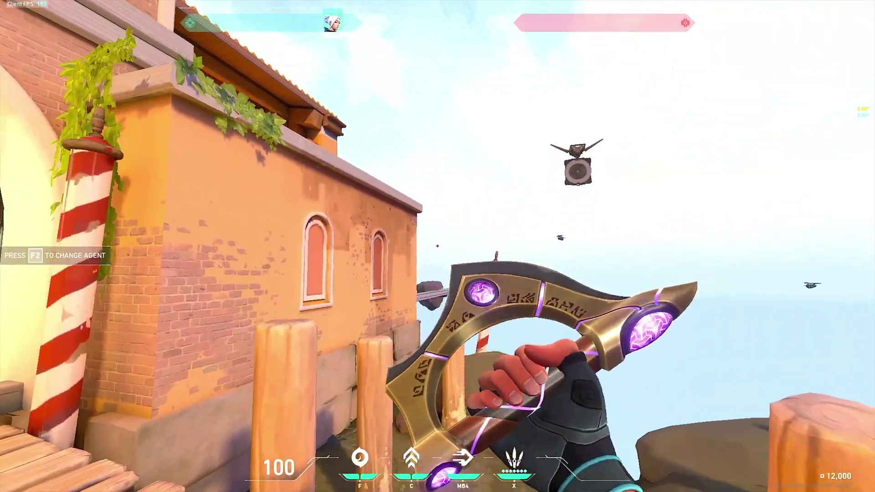
key(Escape)
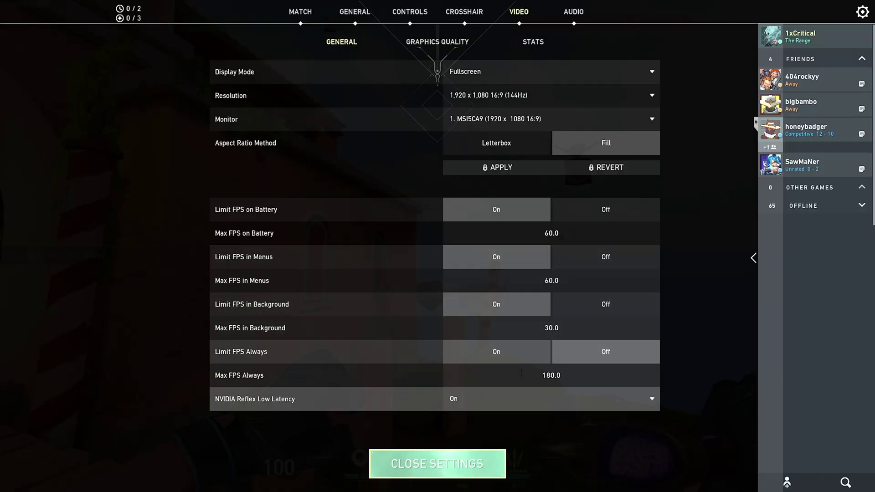
key(Escape)
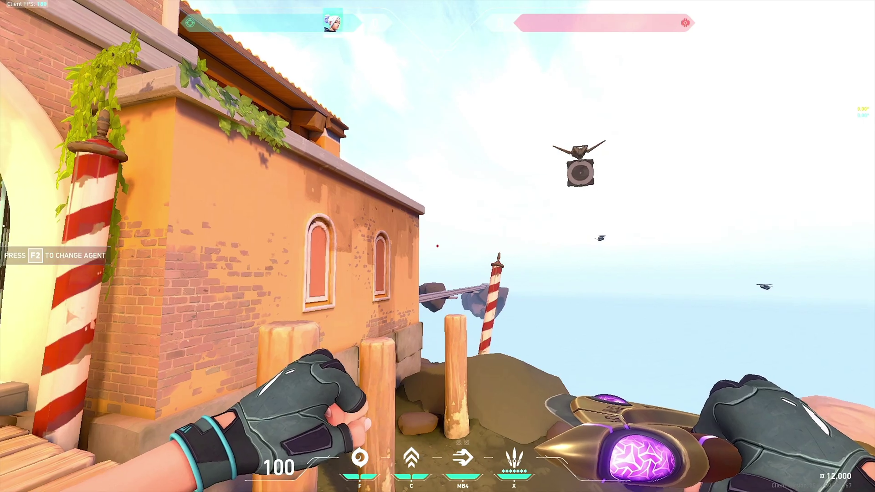
key(w)
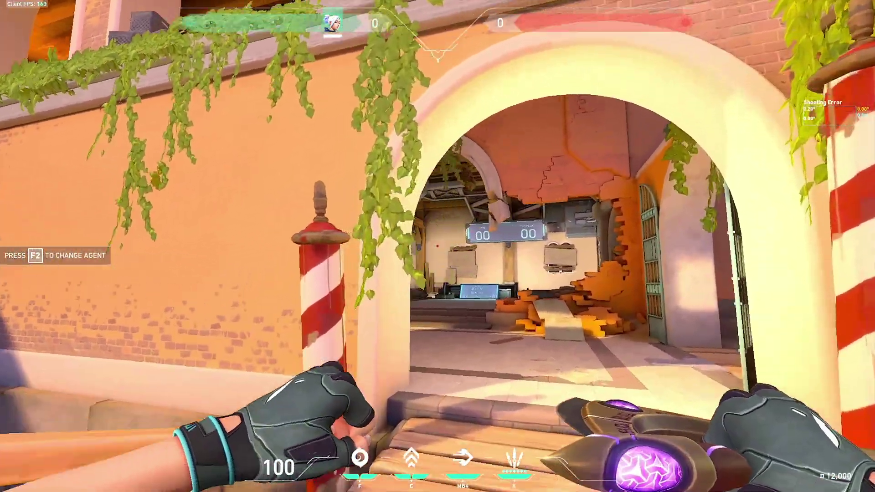
key(w)
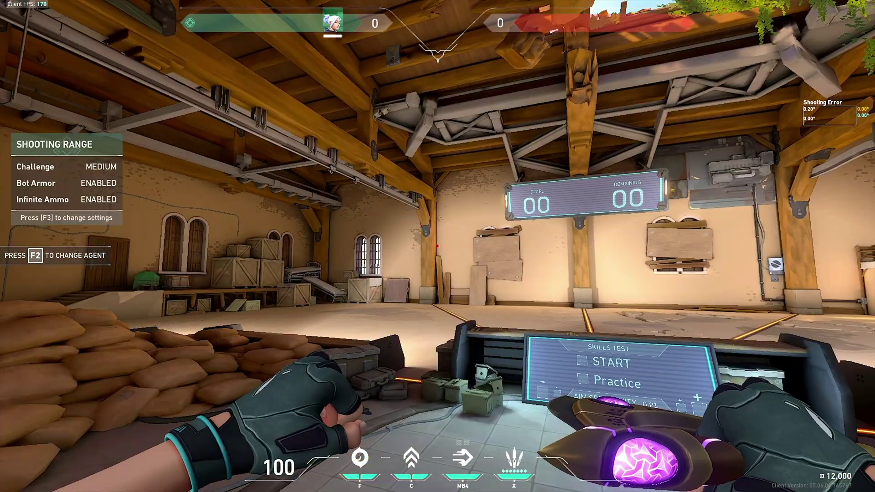
- Test Updraft on the dock, then keep the 180 FPS cap and NVIDIA Reflex Low Latency On
key(Escape)
key(Escape)
key(w)
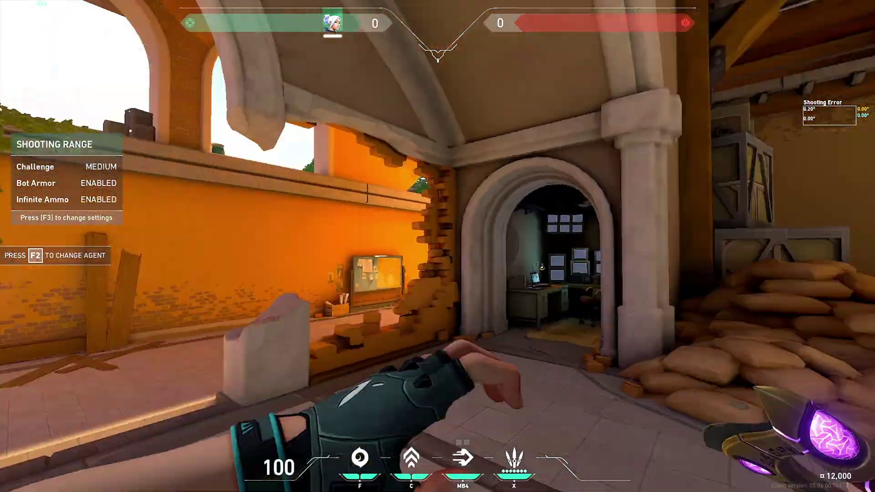
key(w)
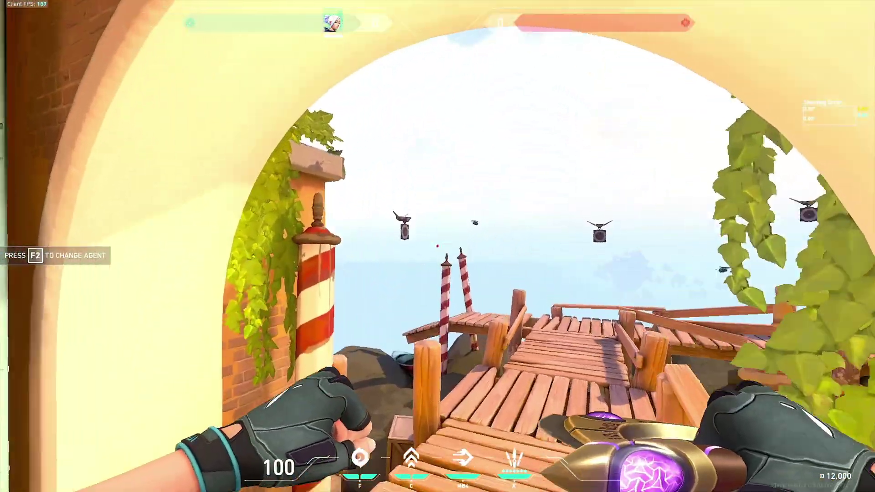
key(w)
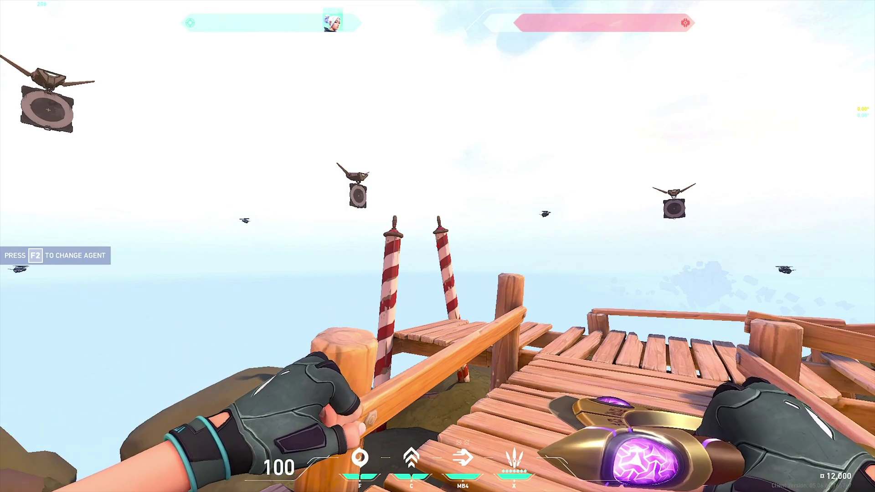
key(w)
key(c)
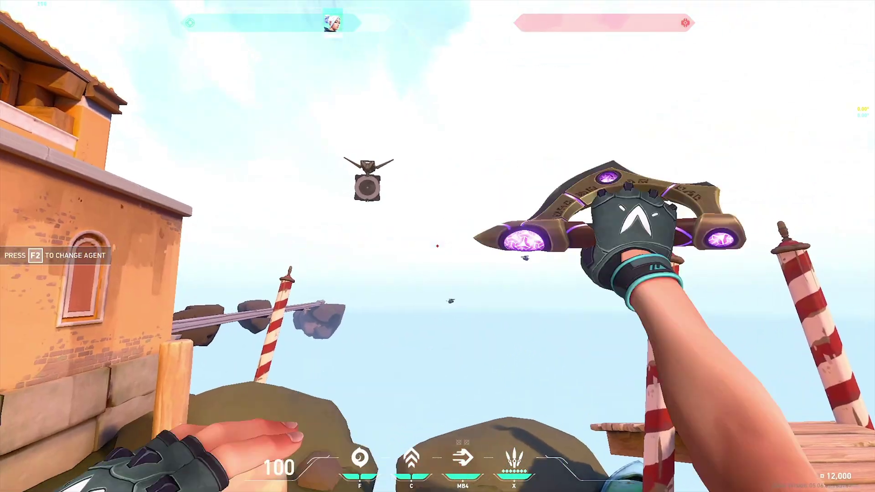
key(Escape)
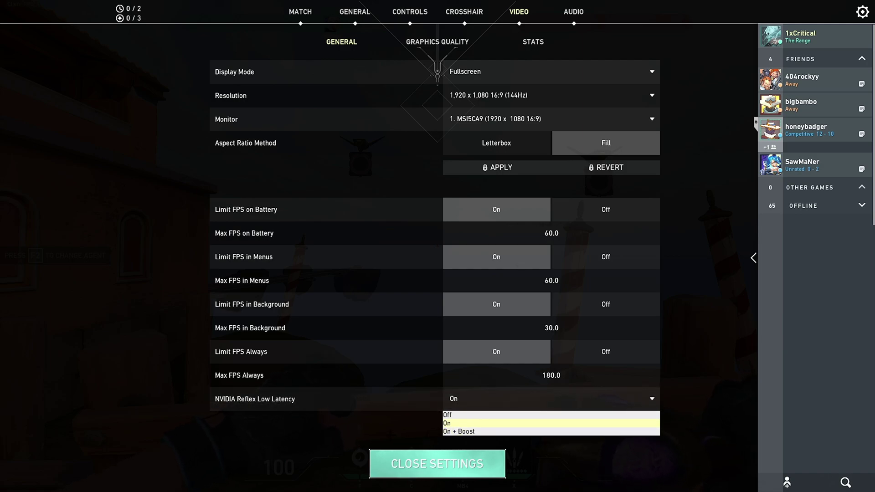
key(Escape)
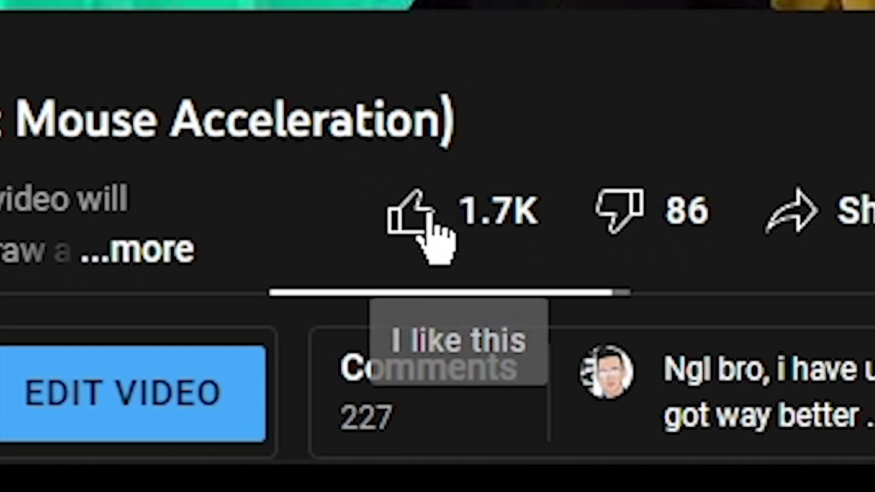
- Like the mouse acceleration video, raising its like count to 1.7K
click(437, 240)
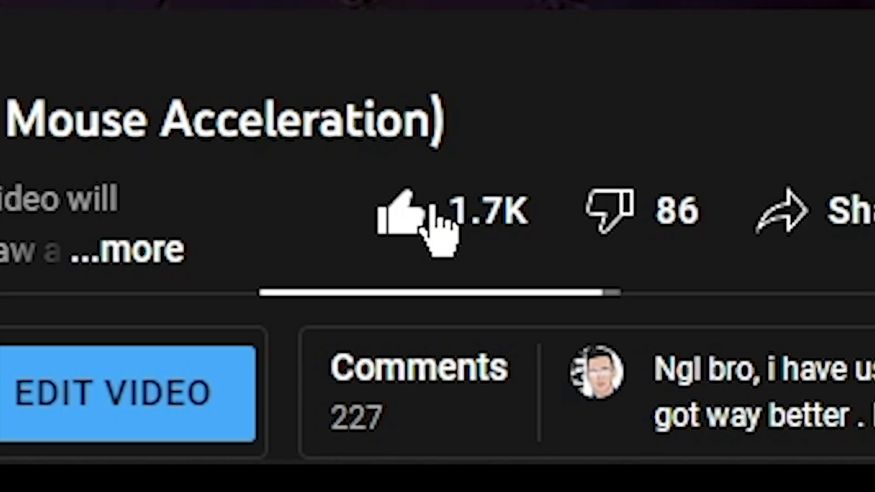